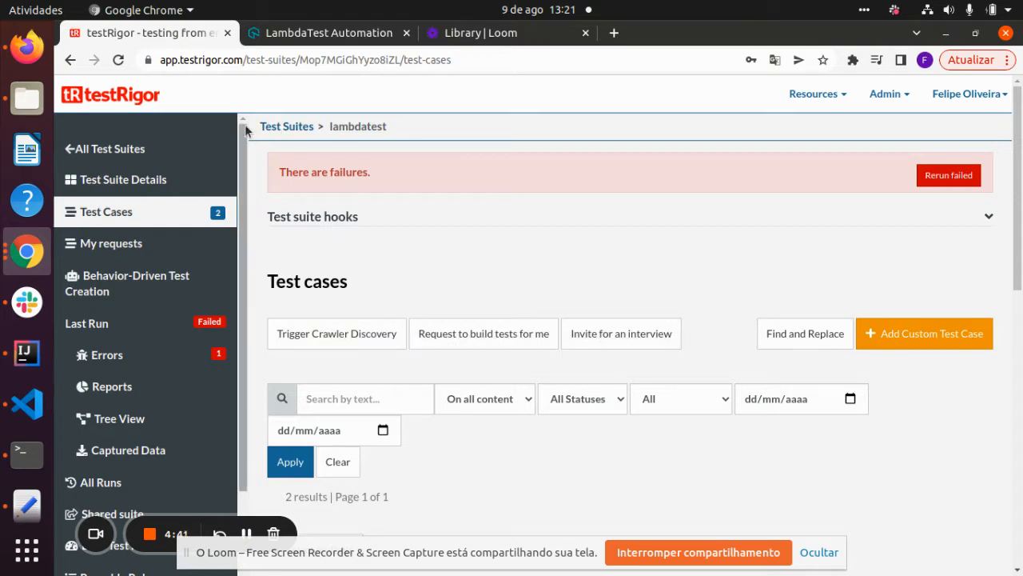
Collapse the expanded details of test case t1 in the lambdatest suite's test case list
scroll(529, 312, down, 5)
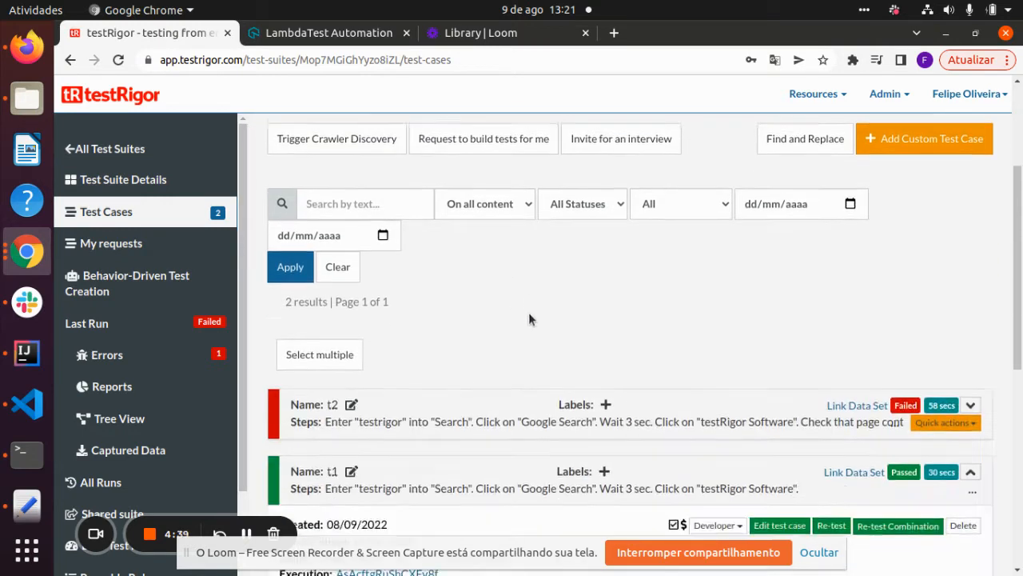
scroll(573, 381, up, 1)
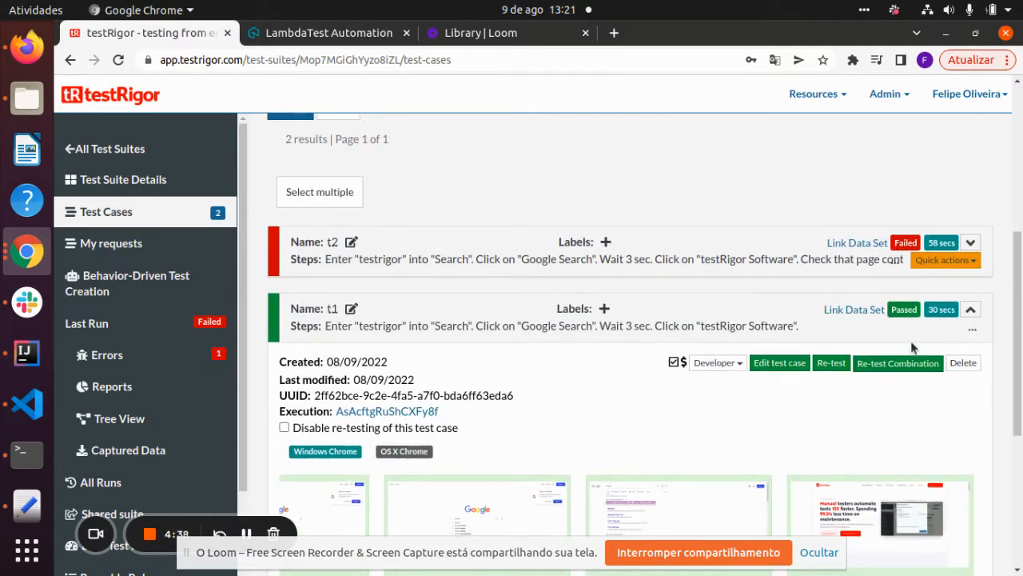
click(971, 311)
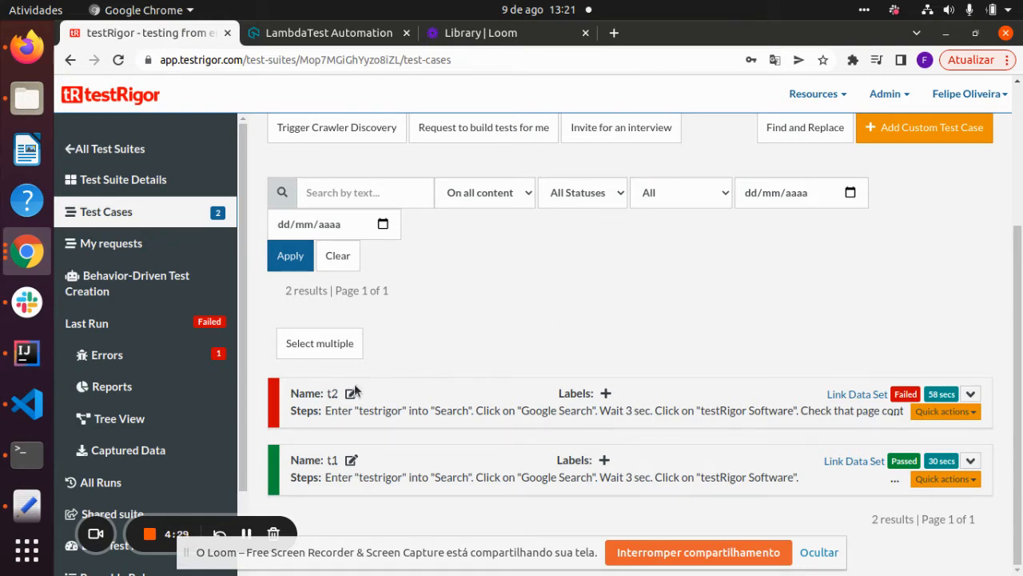
Open the test suite's integration settings and go to the LambdaTest section, keeping LambdaTest enabled
scroll(105, 393, down, 4)
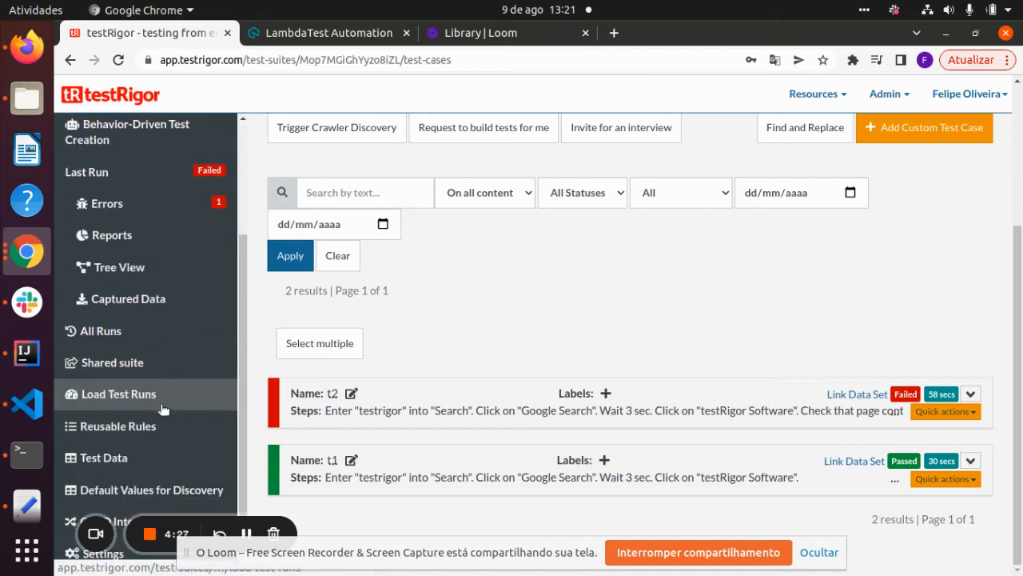
click(118, 563)
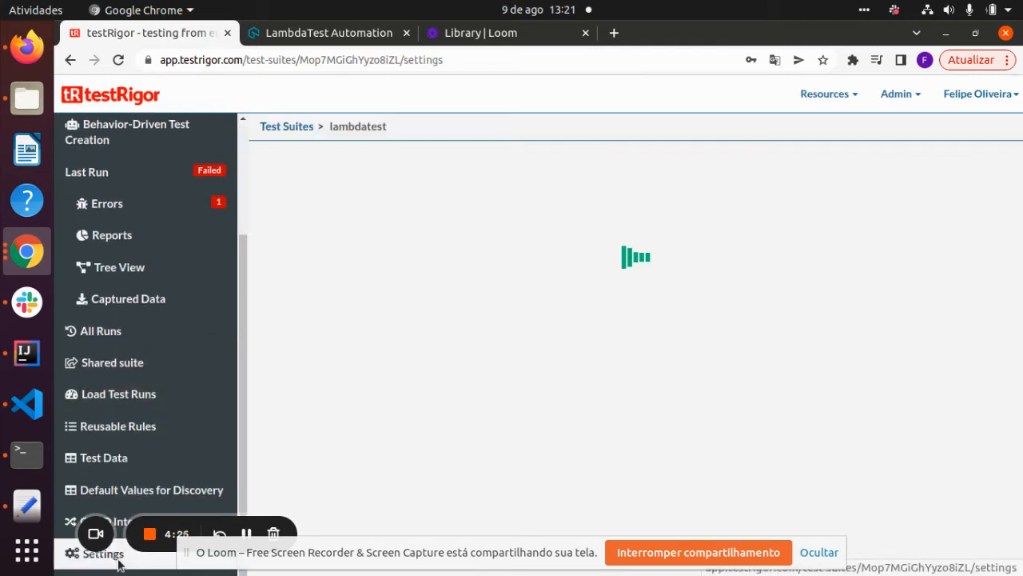
click(792, 170)
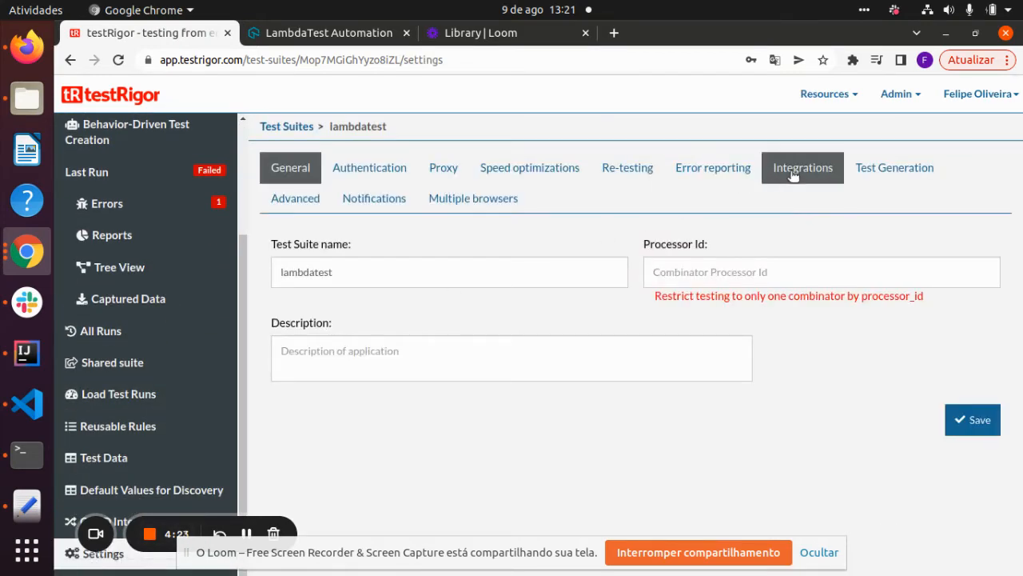
scroll(658, 240, down, 8)
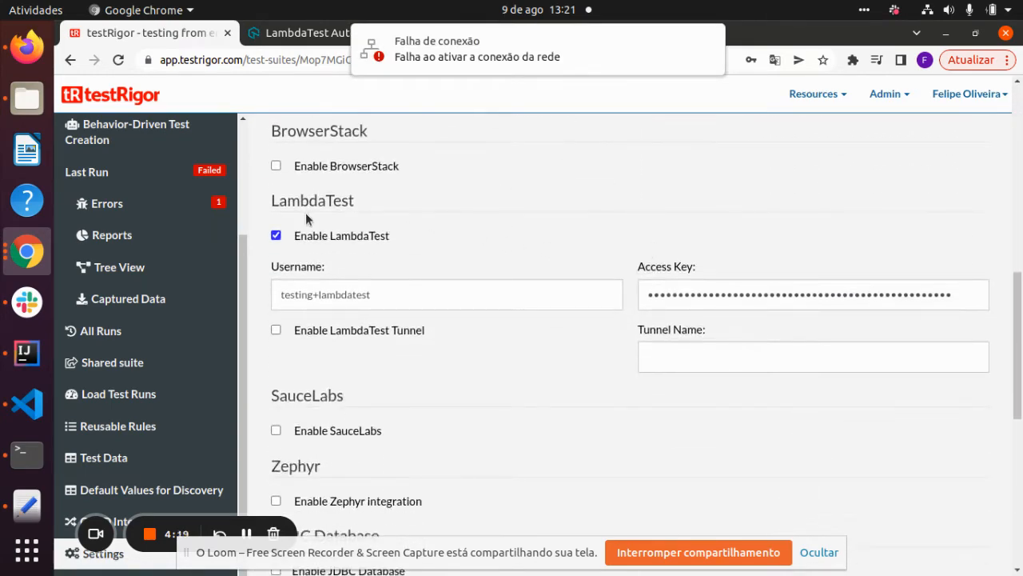
drag(272, 200, 355, 201)
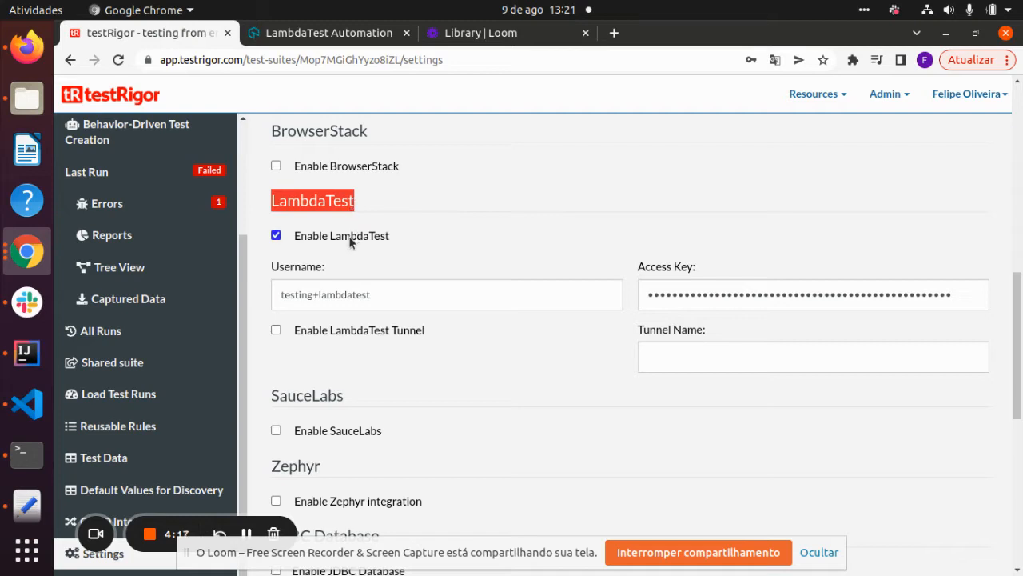
click(349, 238)
click(343, 236)
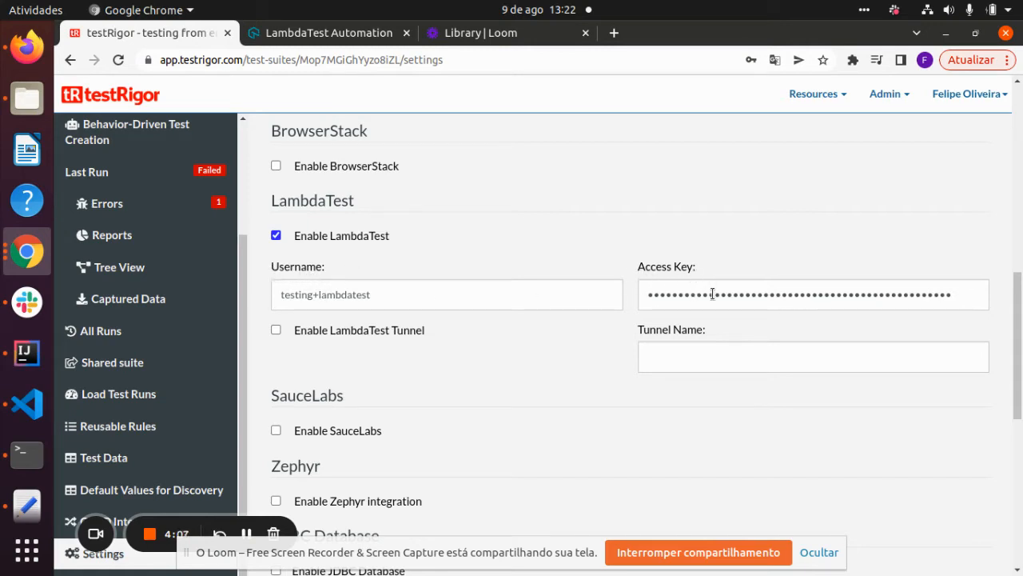
Switch to LambdaTest, go to the automation builds and display the access key information with the username and key
click(325, 36)
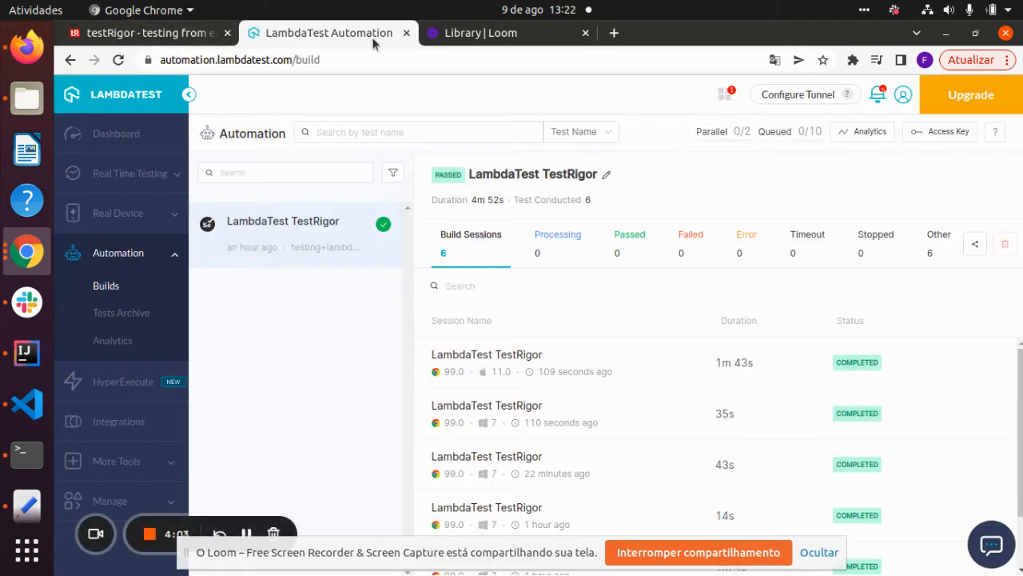
double_click(168, 254)
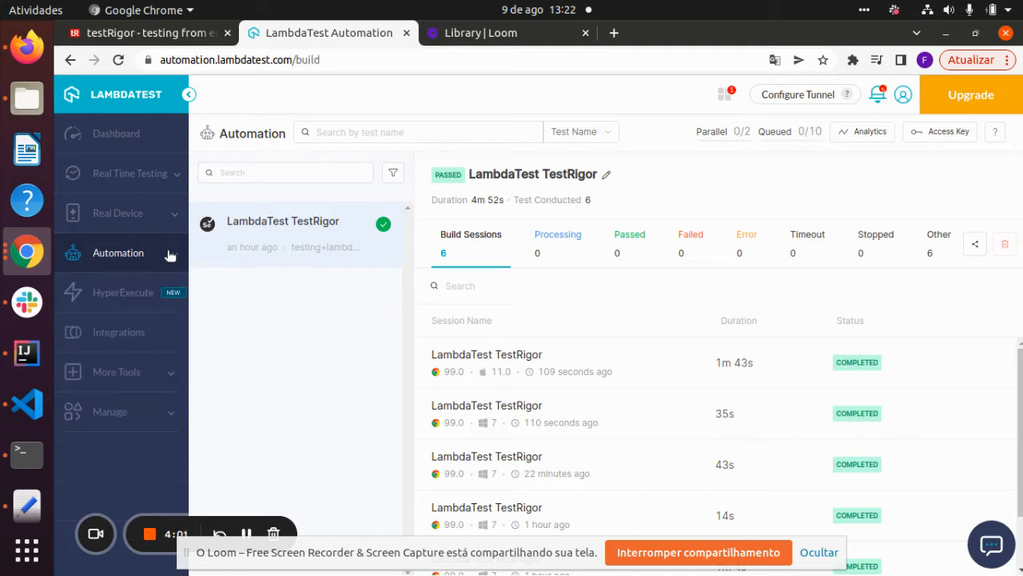
click(109, 289)
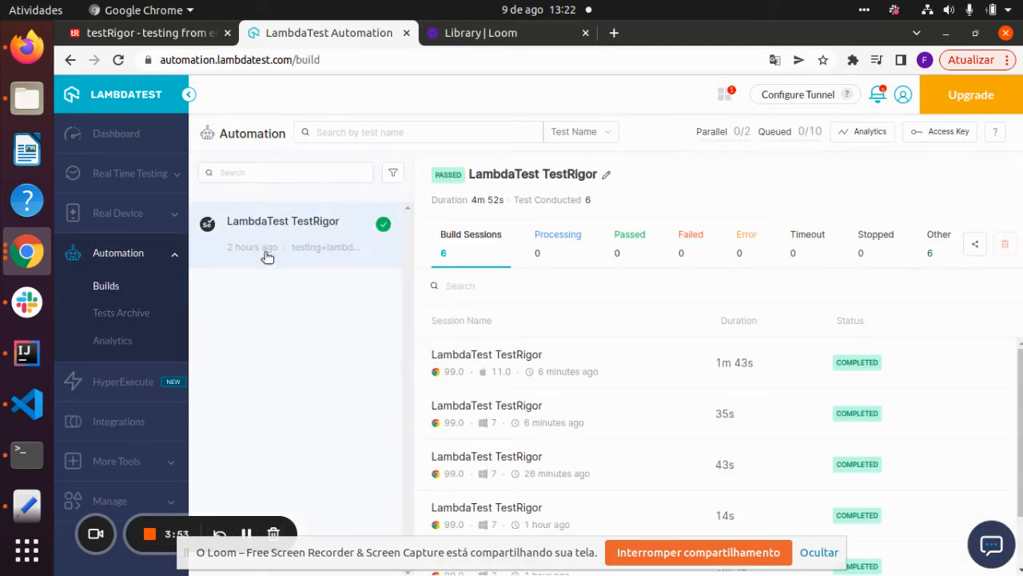
click(944, 132)
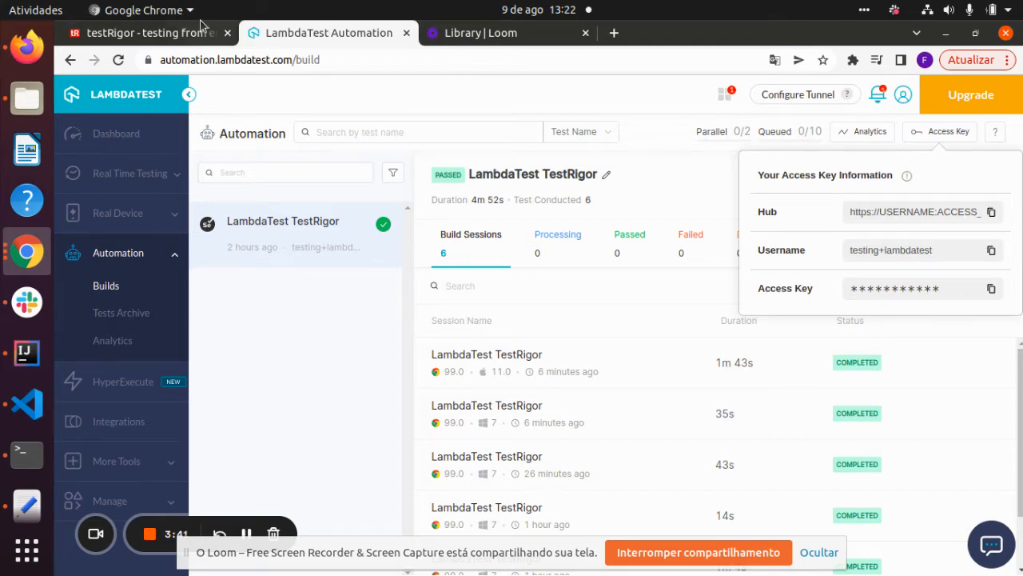
Switch back to testRigor and save the integration settings with LambdaTest enabled and LambdaTest Tunnel disabled
click(172, 33)
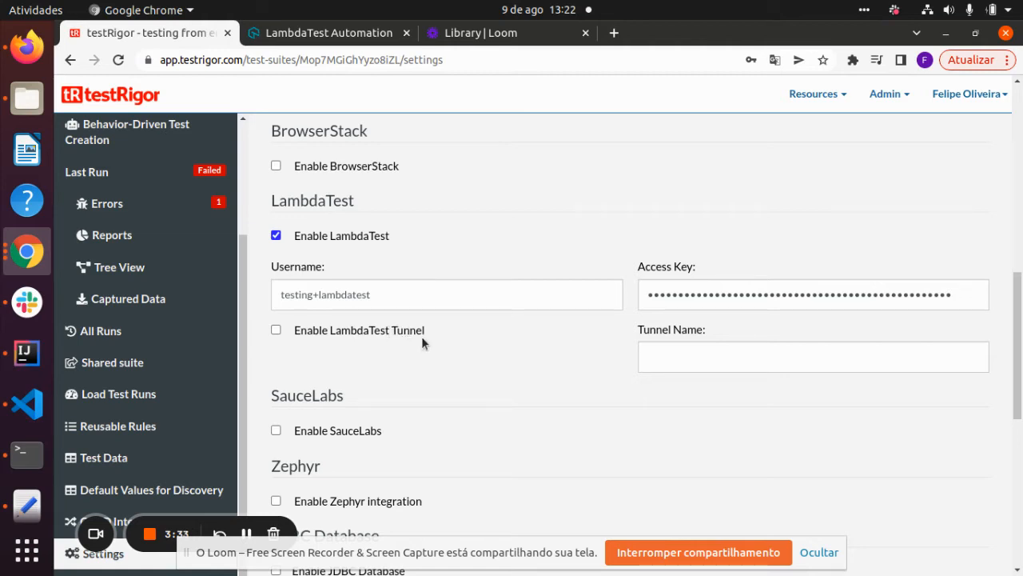
click(275, 331)
click(276, 331)
scroll(553, 339, down, 4)
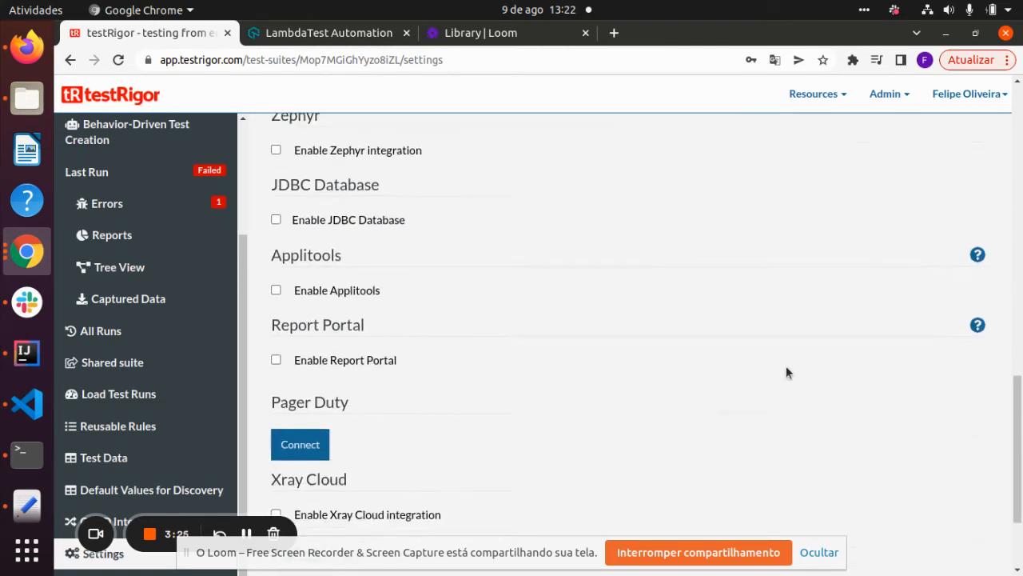
scroll(786, 372, down, 2)
click(975, 507)
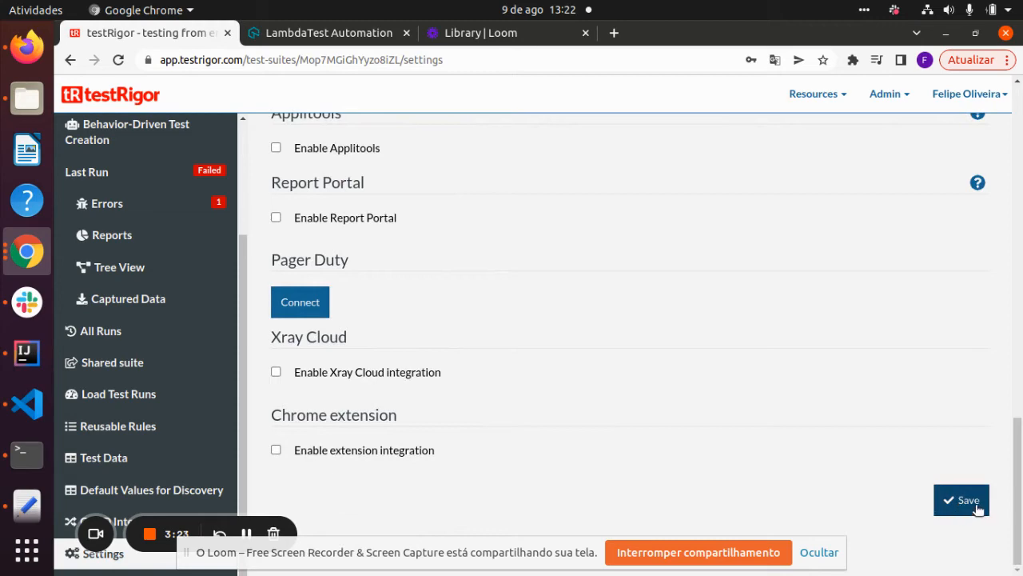
Open the test suite's multiple browsers settings and bring the browser configuration table into view
scroll(595, 335, up, 5)
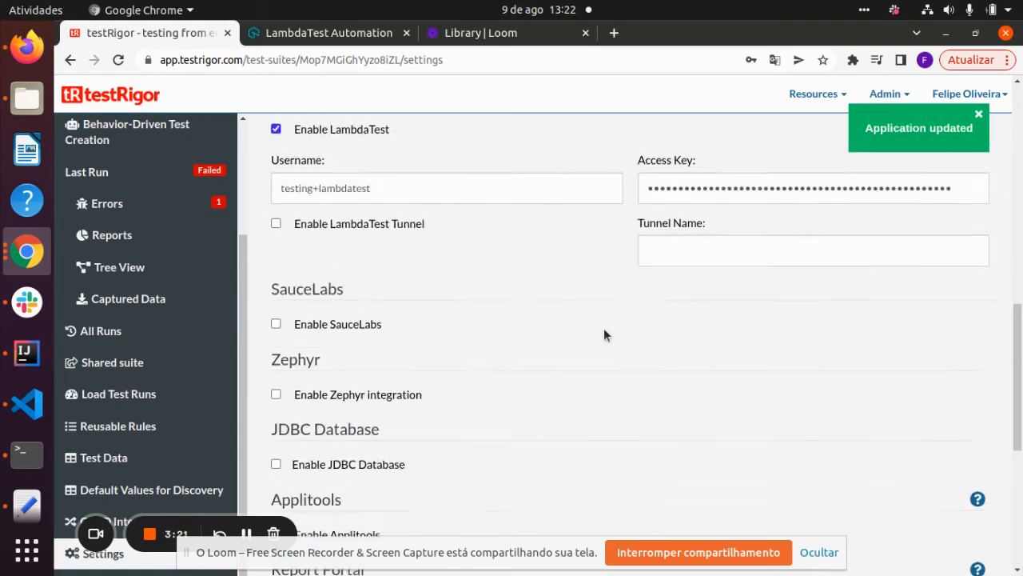
scroll(604, 334, up, 6)
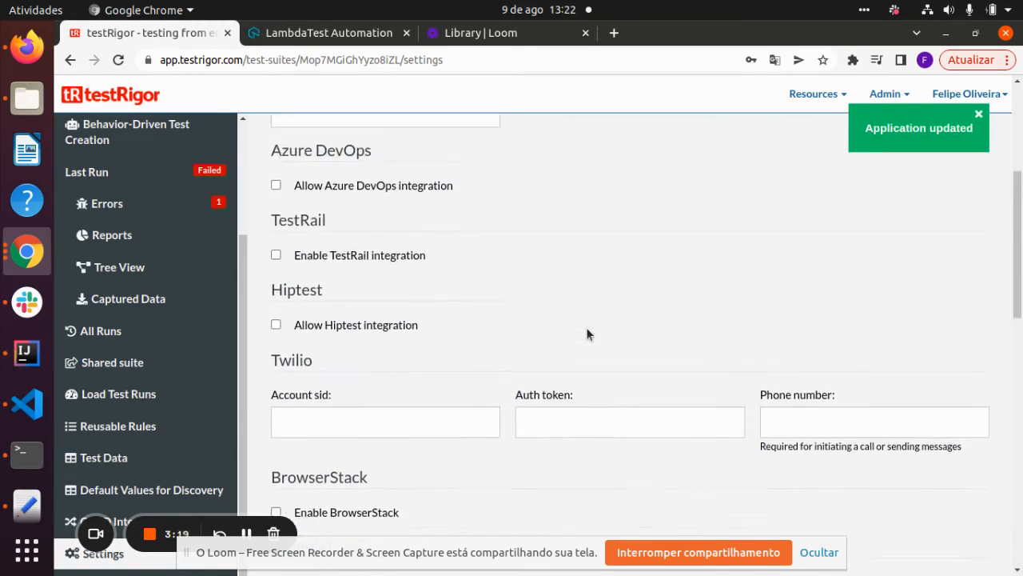
scroll(586, 331, up, 2)
scroll(586, 331, down, 4)
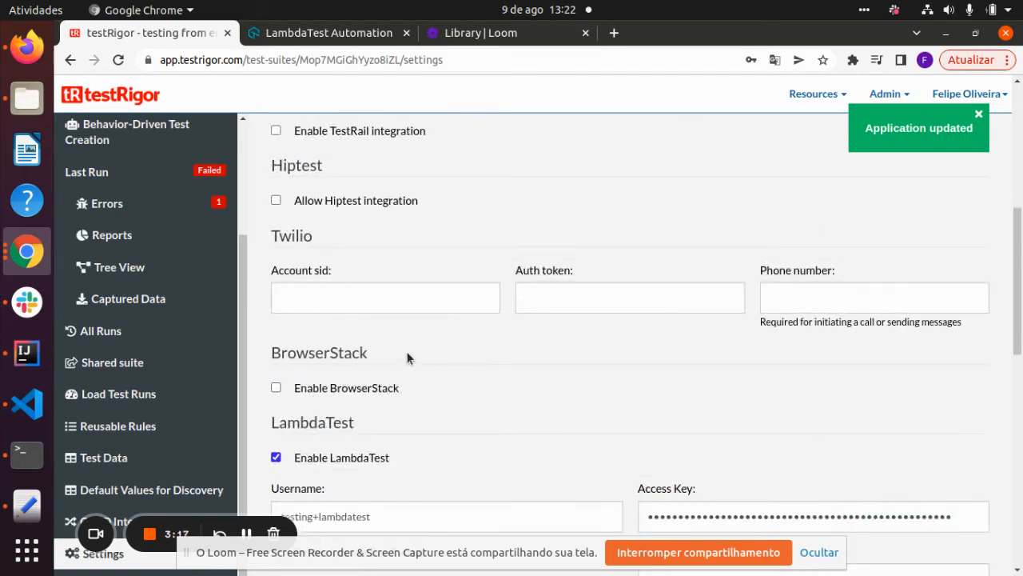
scroll(407, 357, down, 5)
scroll(160, 420, down, 1)
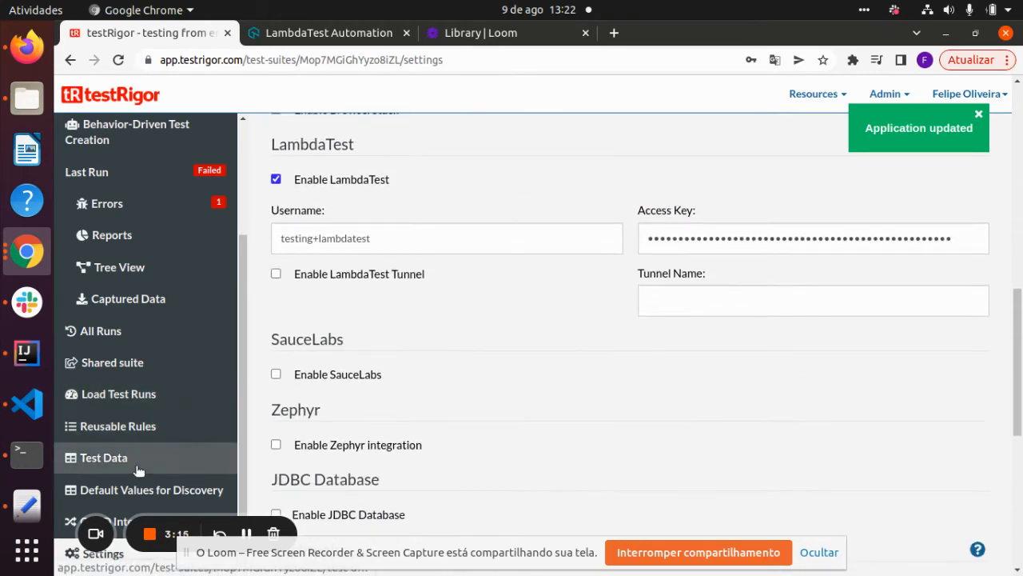
scroll(520, 329, up, 3)
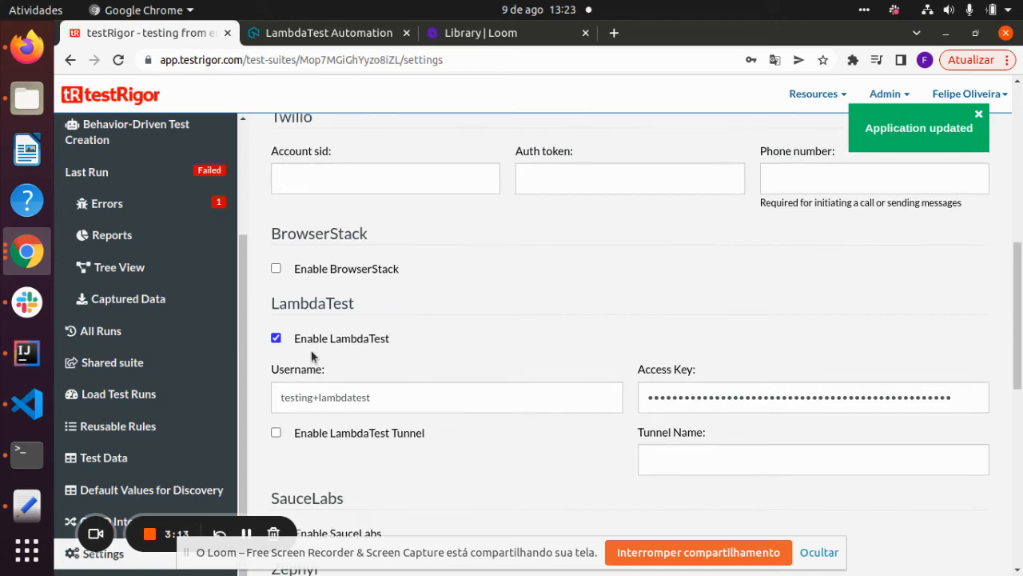
scroll(504, 372, up, 10)
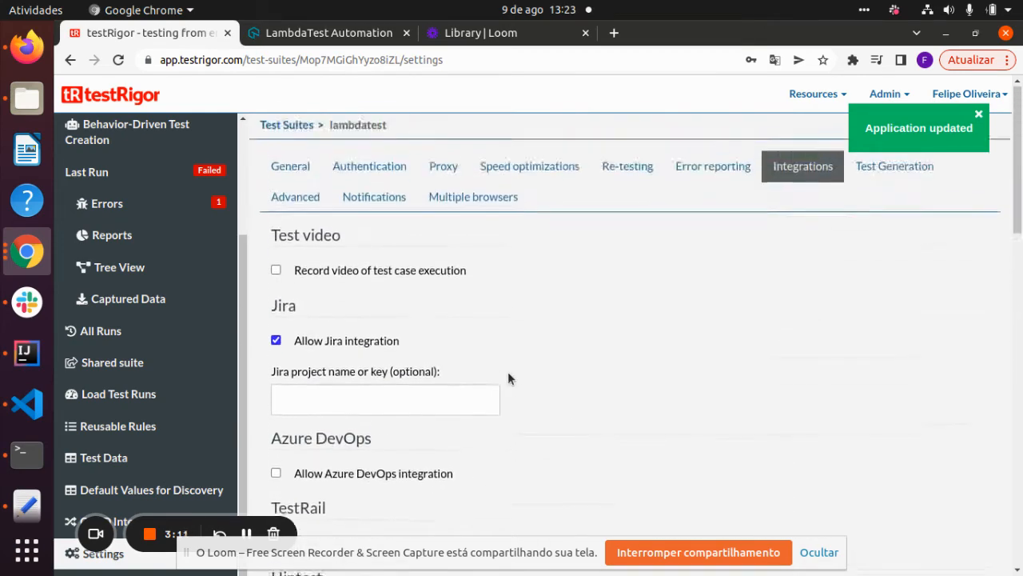
click(473, 200)
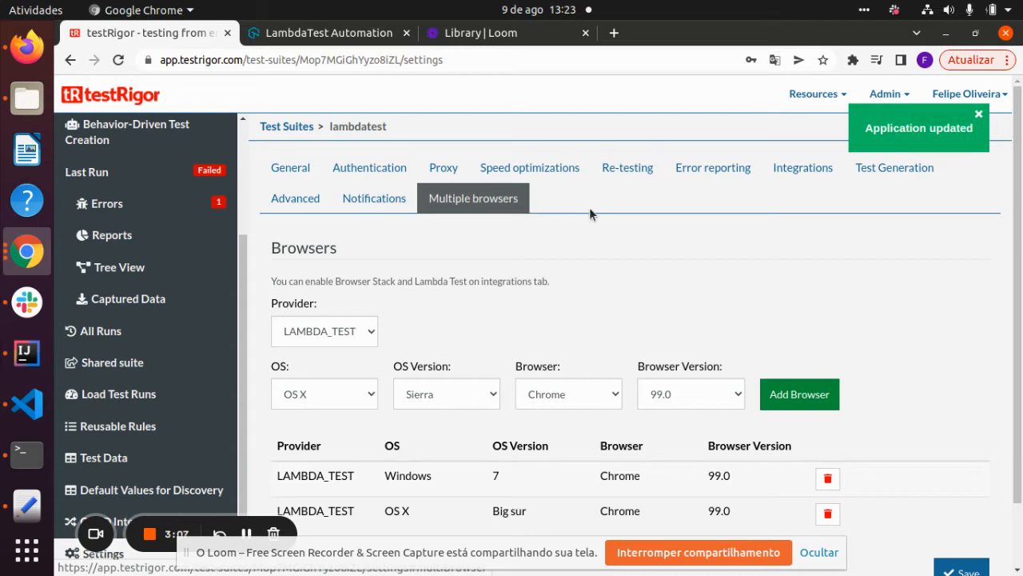
scroll(589, 207, down, 2)
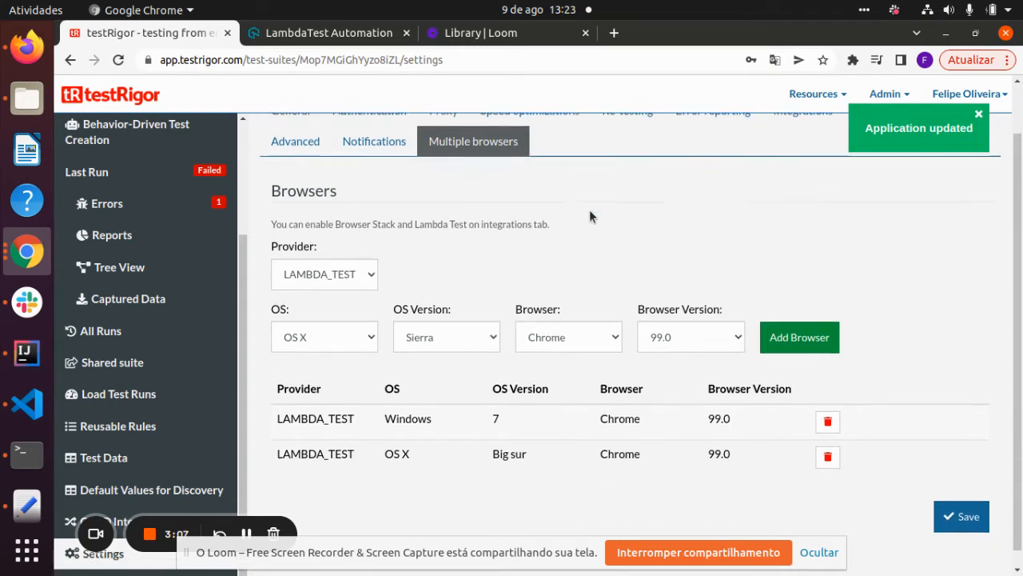
Examine the available options for provider, OS, OS version, browser and browser version
click(325, 259)
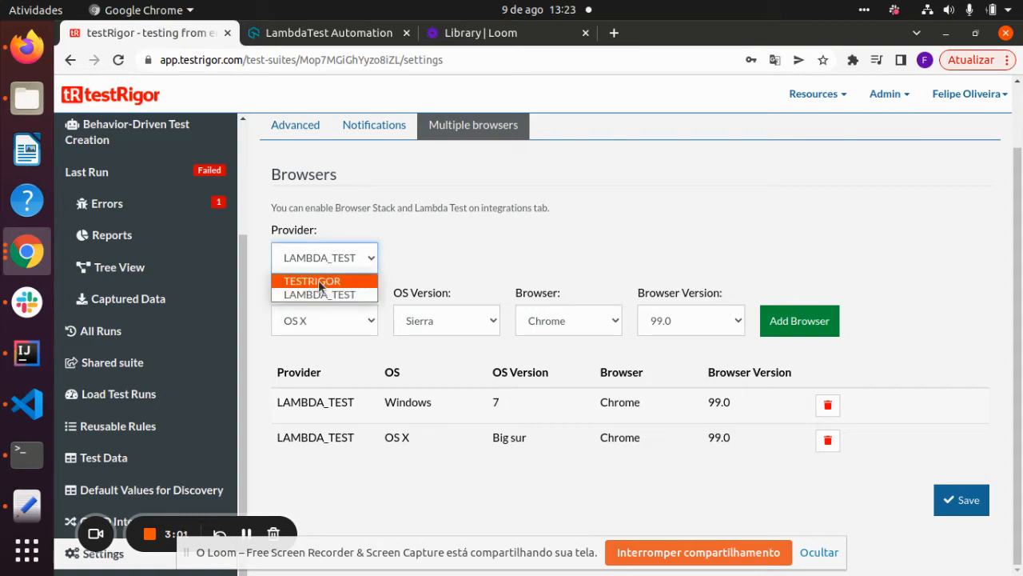
click(470, 251)
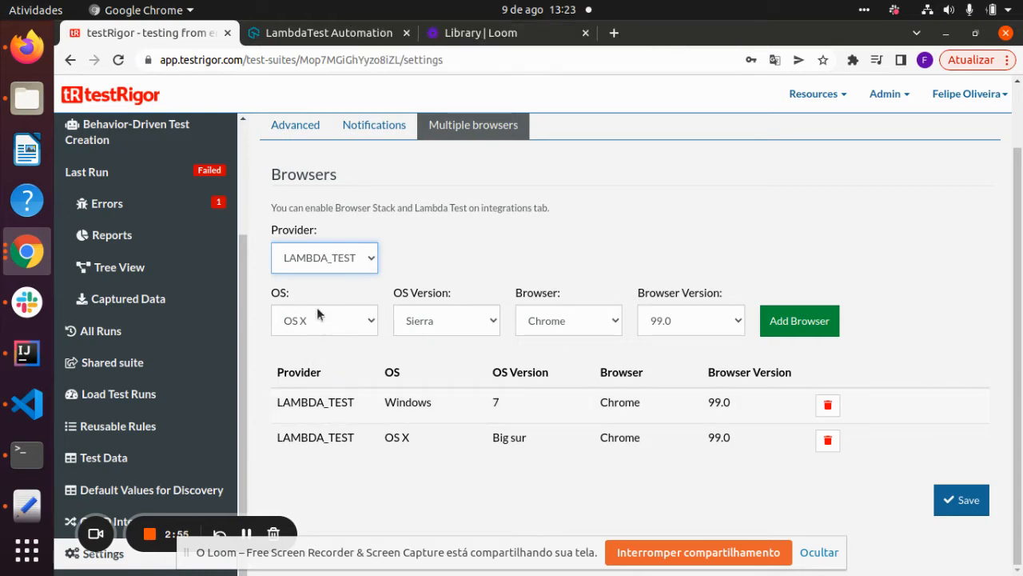
click(298, 324)
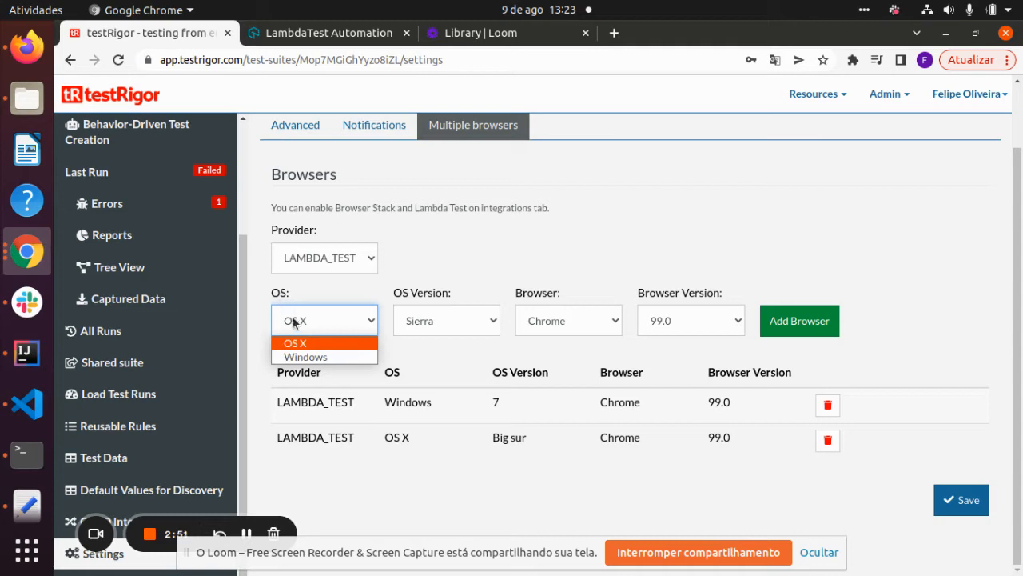
click(430, 319)
click(431, 321)
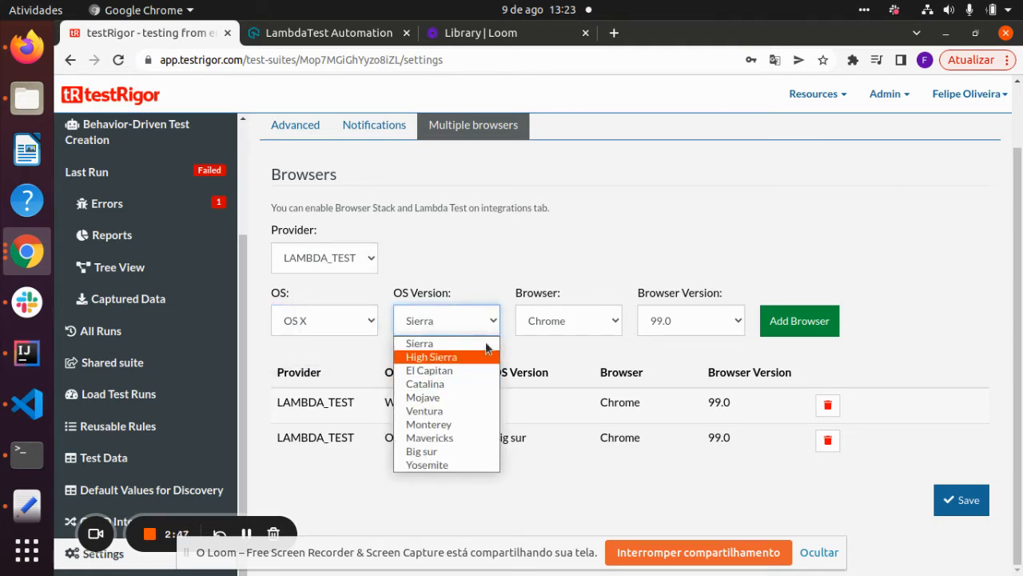
click(596, 324)
click(549, 322)
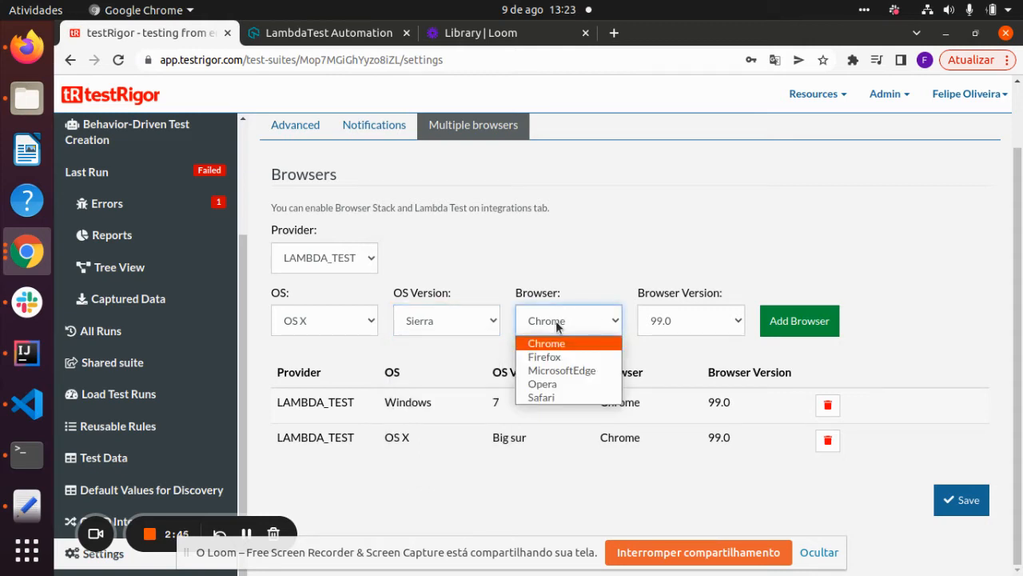
click(614, 273)
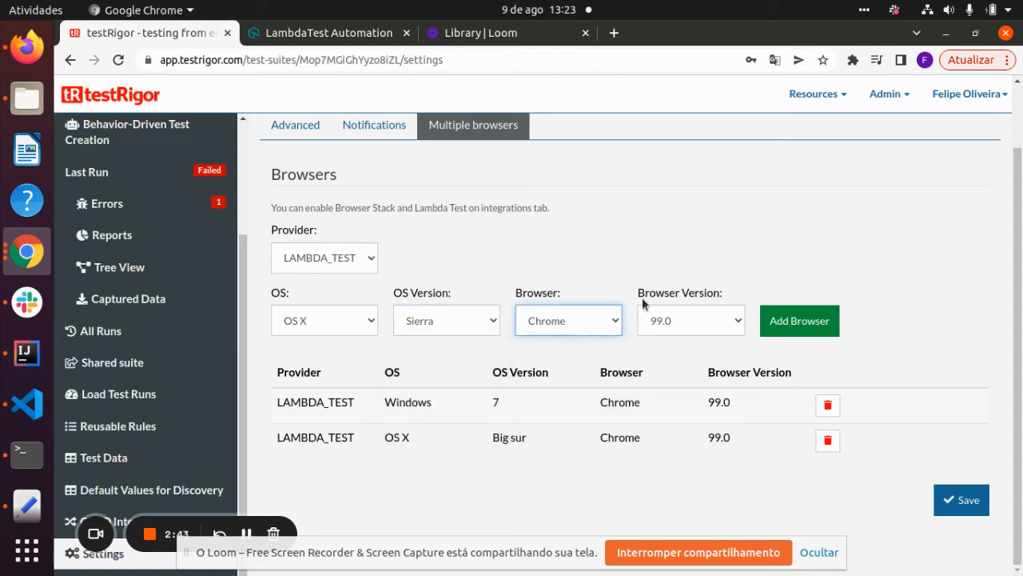
click(701, 321)
click(699, 326)
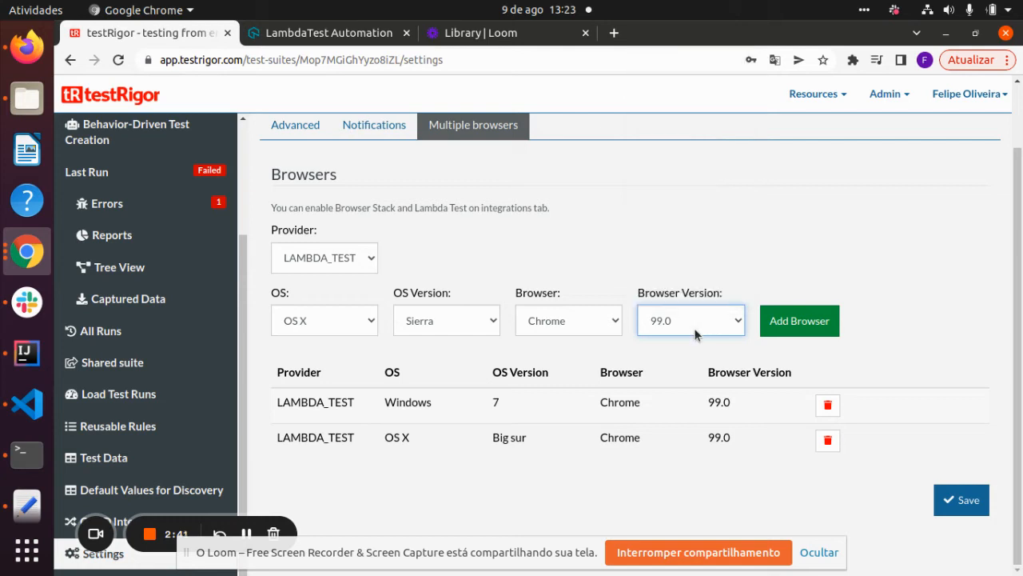
click(822, 265)
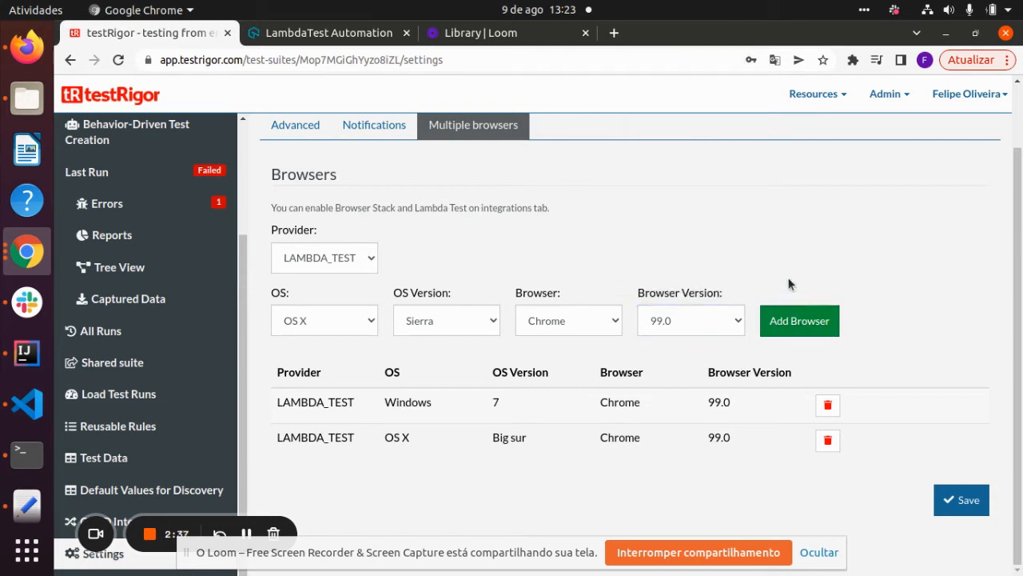
Add the LAMBDA_TEST browser configuration for OS X Sierra with Chrome 99.0 and save the multiple browsers settings
click(813, 332)
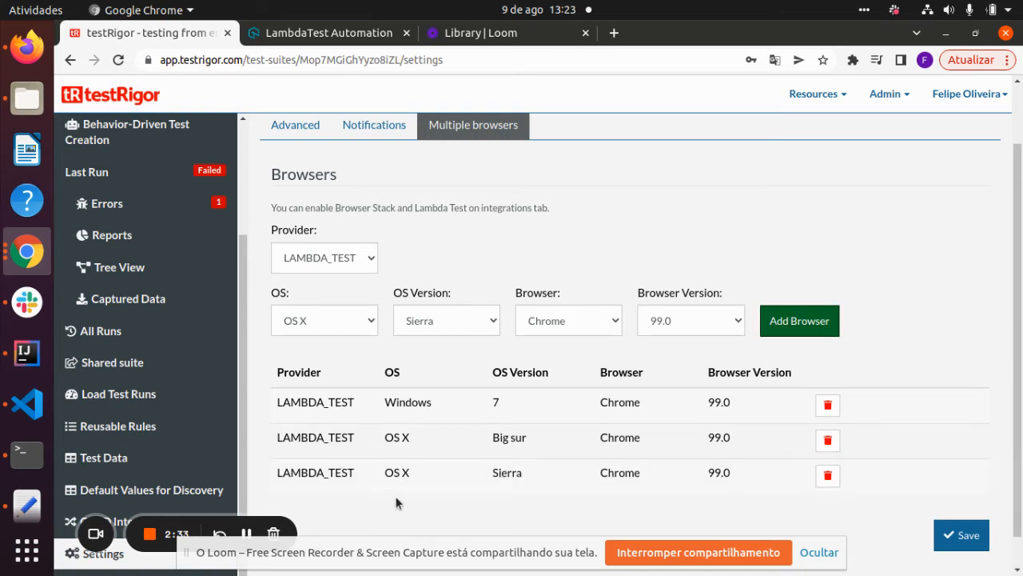
scroll(841, 312, down, 1)
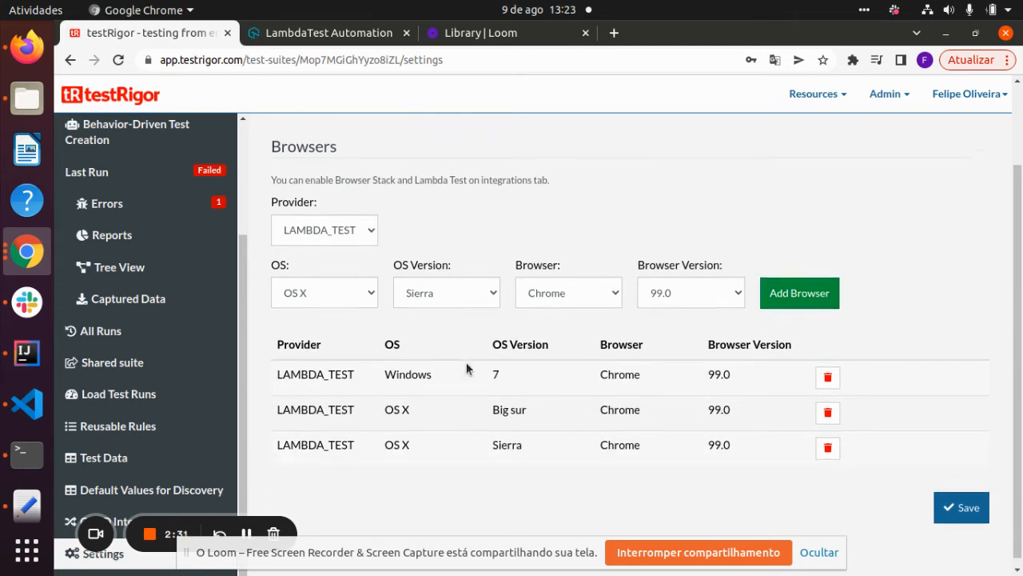
click(948, 500)
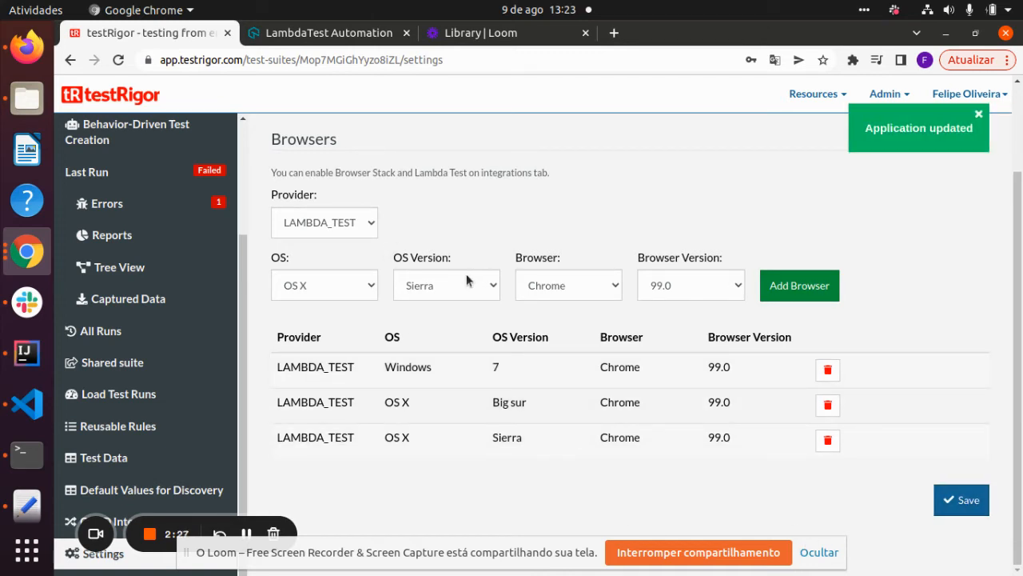
Open the lambdatest suite's test cases and bring the list of test cases into view
scroll(504, 374, up, 3)
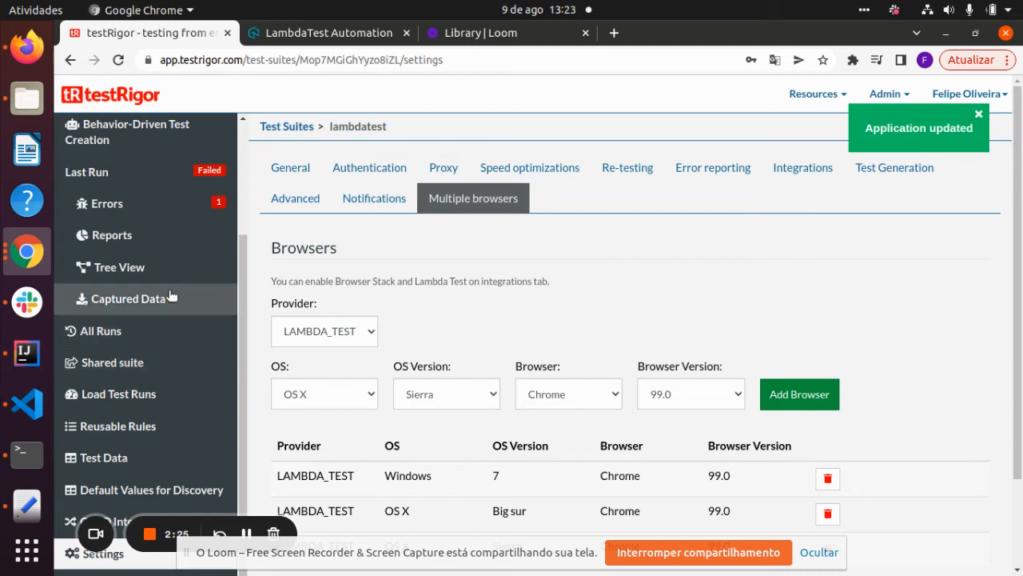
scroll(162, 351, up, 2)
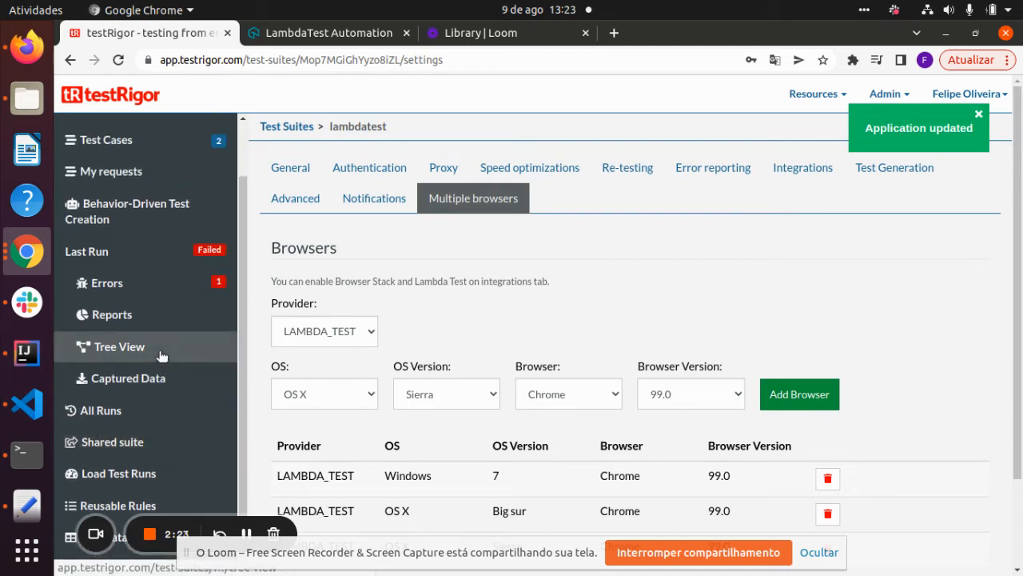
scroll(160, 360, up, 2)
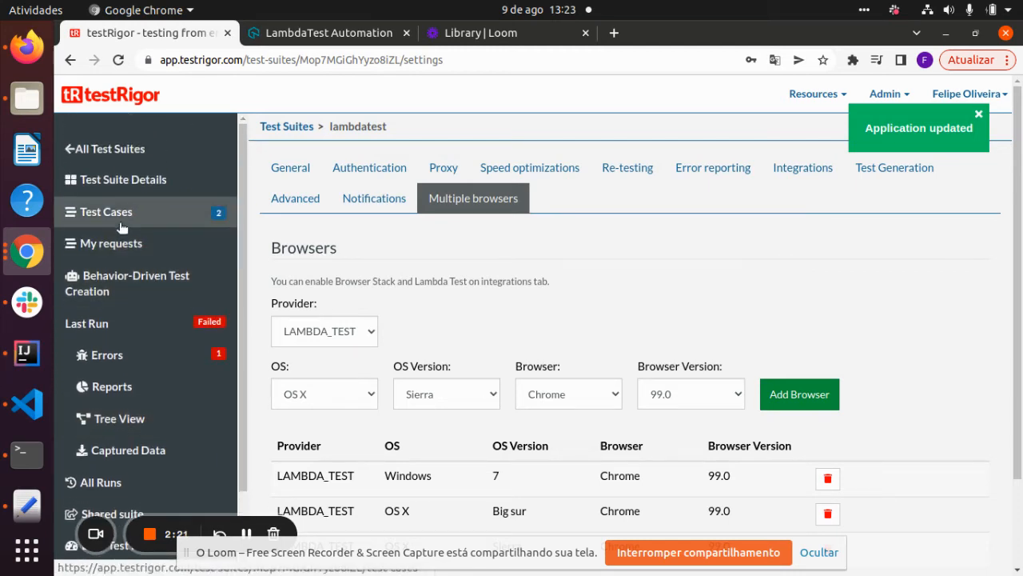
click(136, 216)
scroll(529, 307, down, 3)
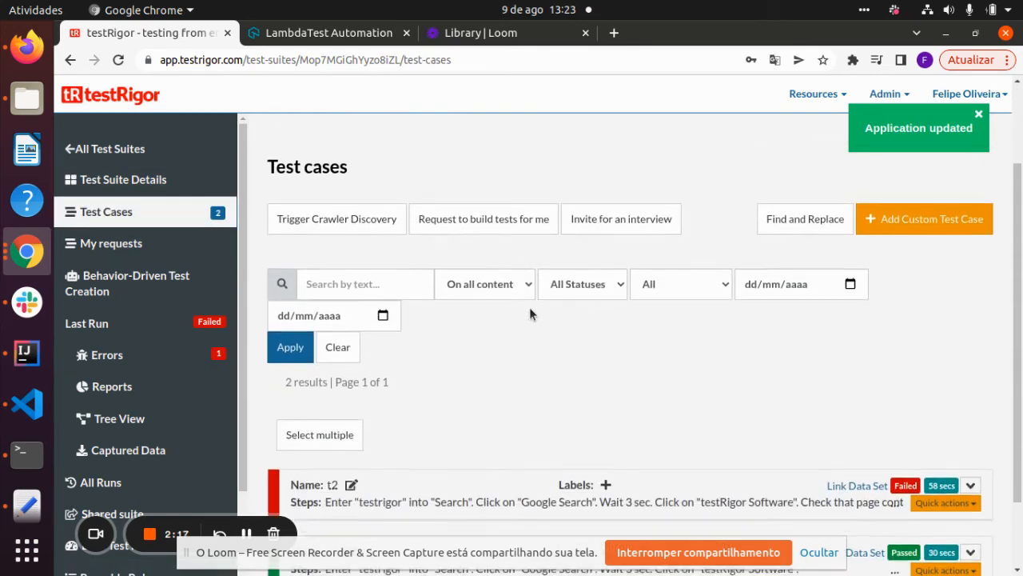
scroll(533, 310, down, 1)
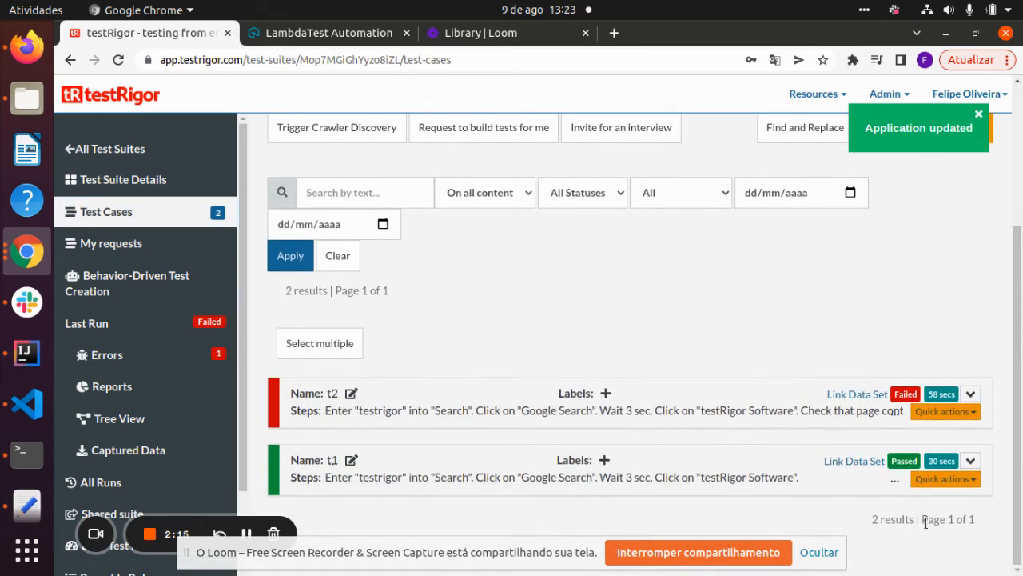
Expand the details of test case t1 and re-test it
click(970, 462)
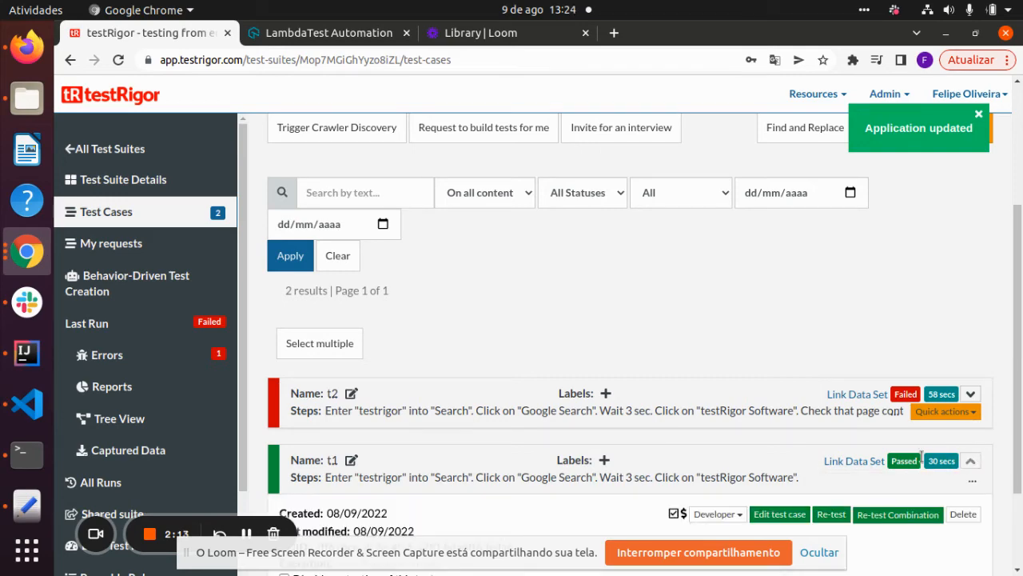
scroll(672, 434, down, 2)
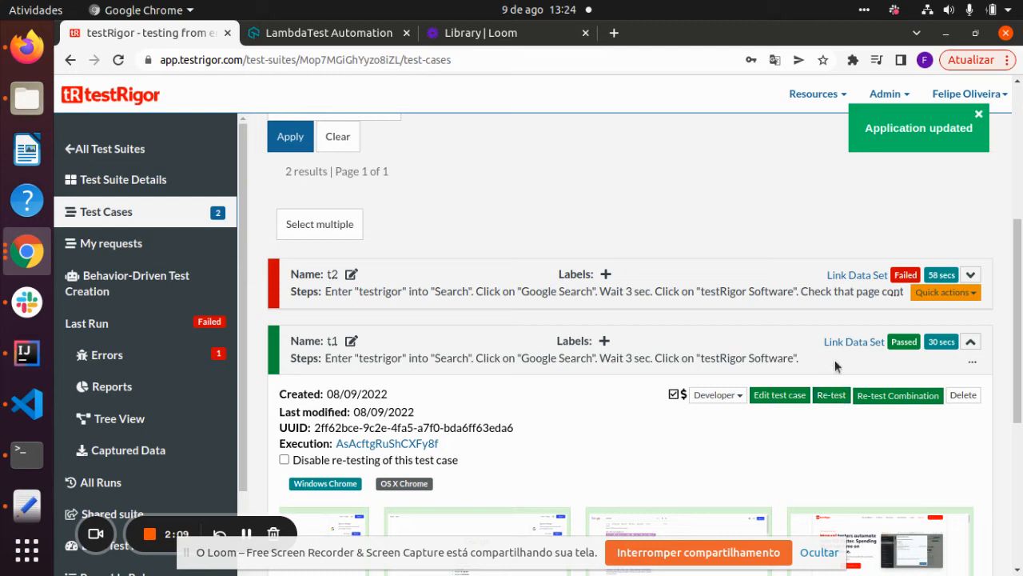
click(832, 395)
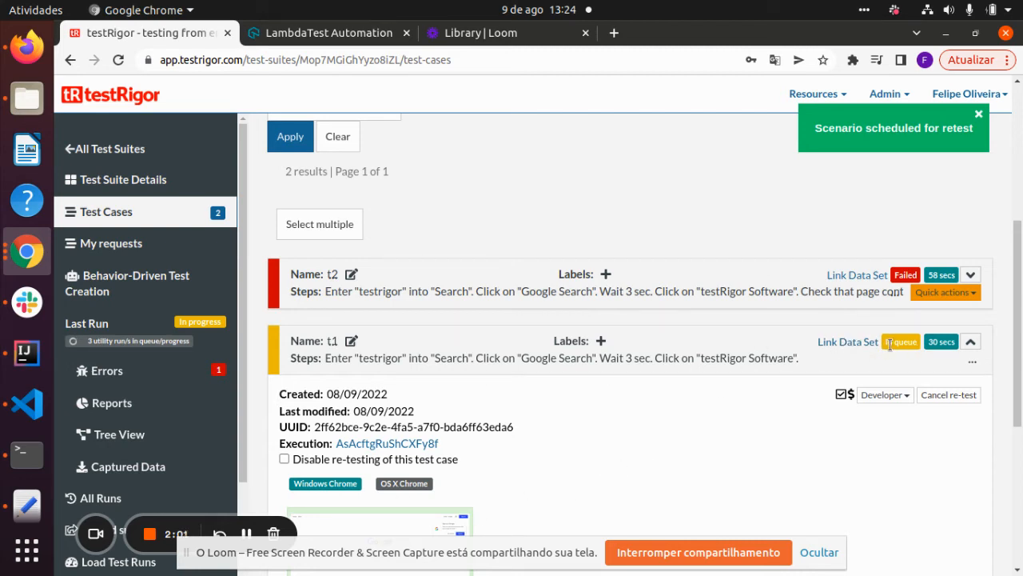
Check the progress of t1's re-test, then switch to LambdaTest to view the sessions of the LambdaTest TestRigor build
mouse_move(889, 343)
scroll(862, 362, down, 3)
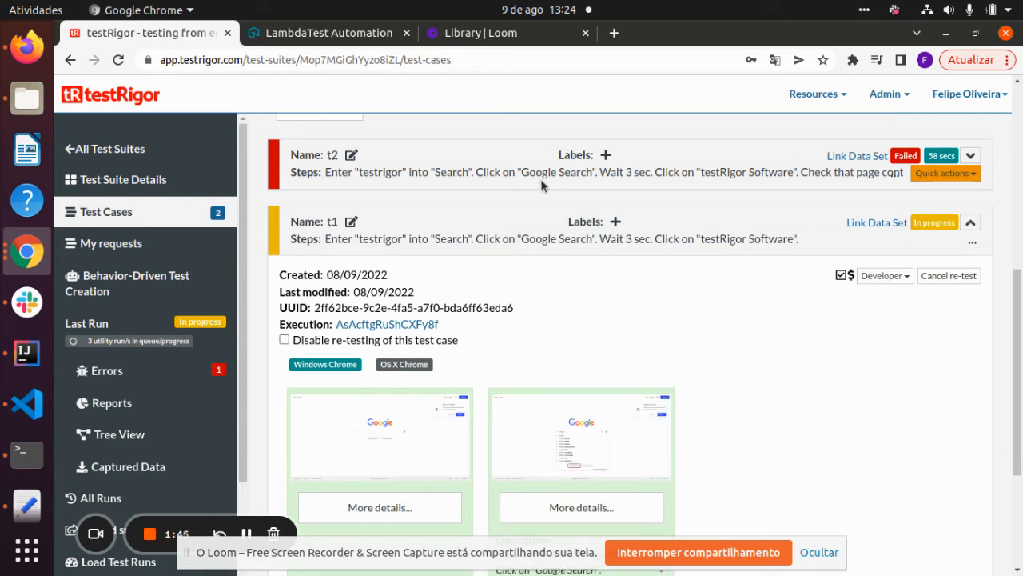
scroll(503, 331, up, 5)
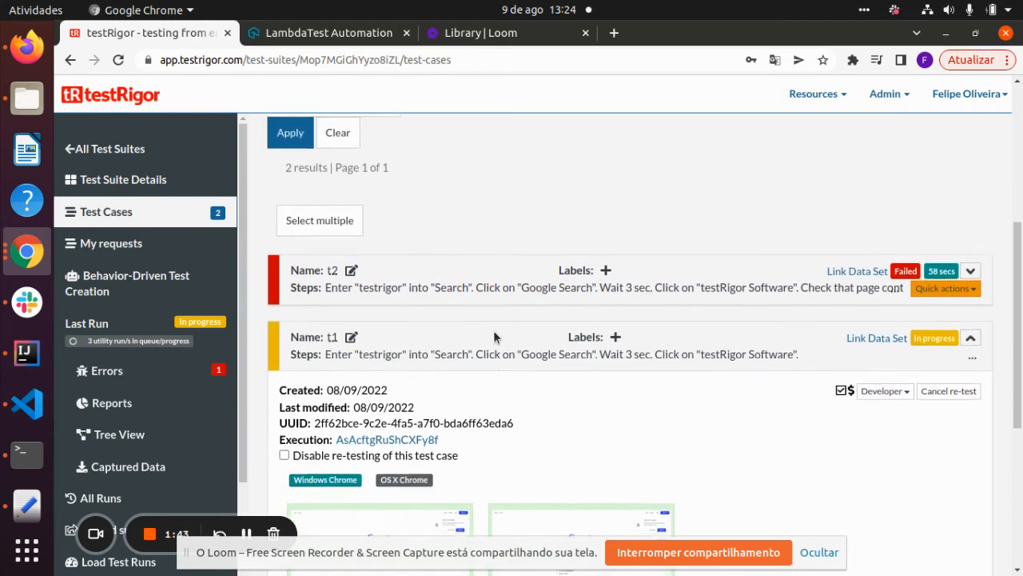
click(318, 36)
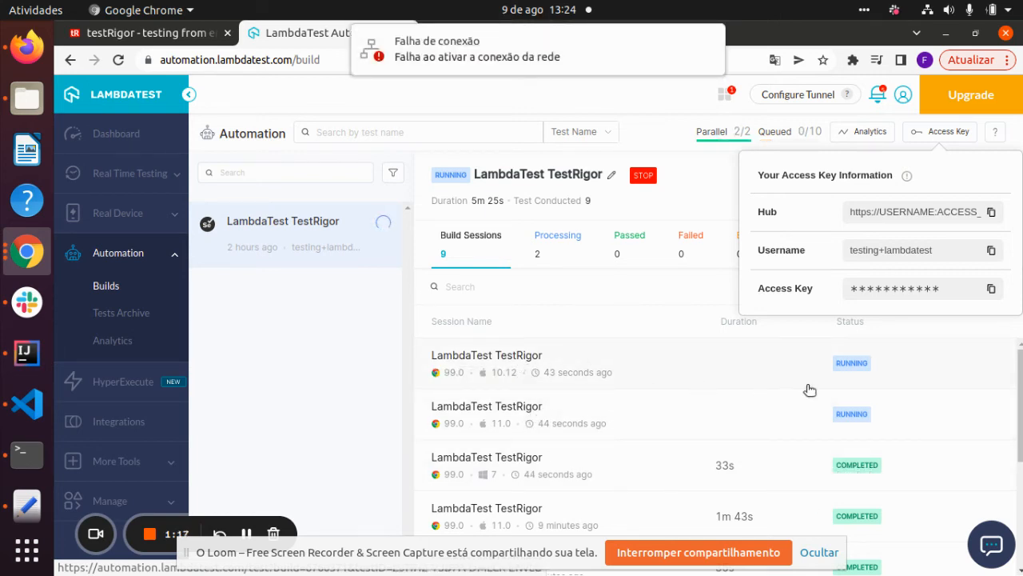
Switch back to testRigor and examine the Windows Chrome step screenshots of test case t1
click(154, 38)
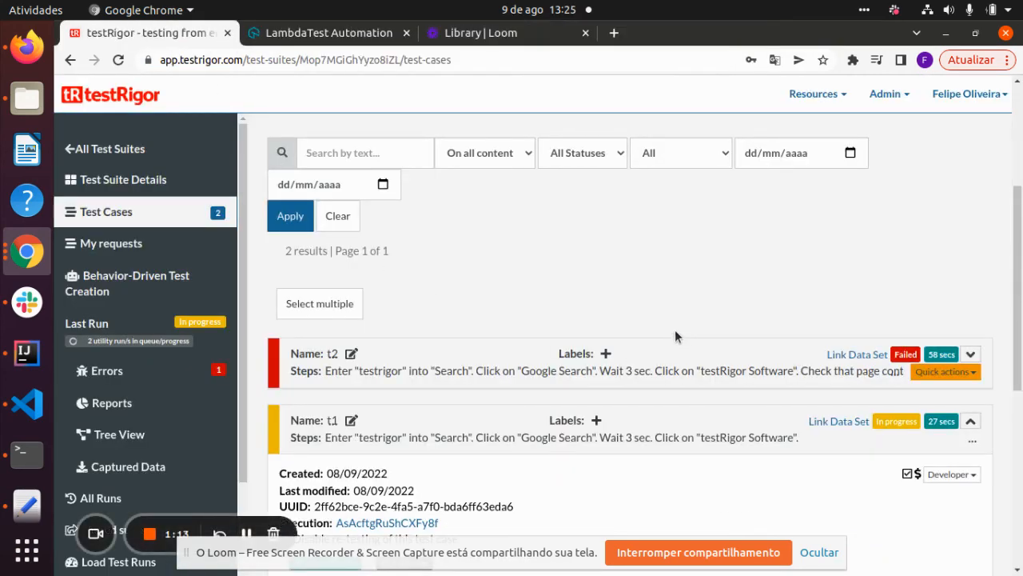
scroll(675, 329, down, 3)
scroll(634, 346, down, 2)
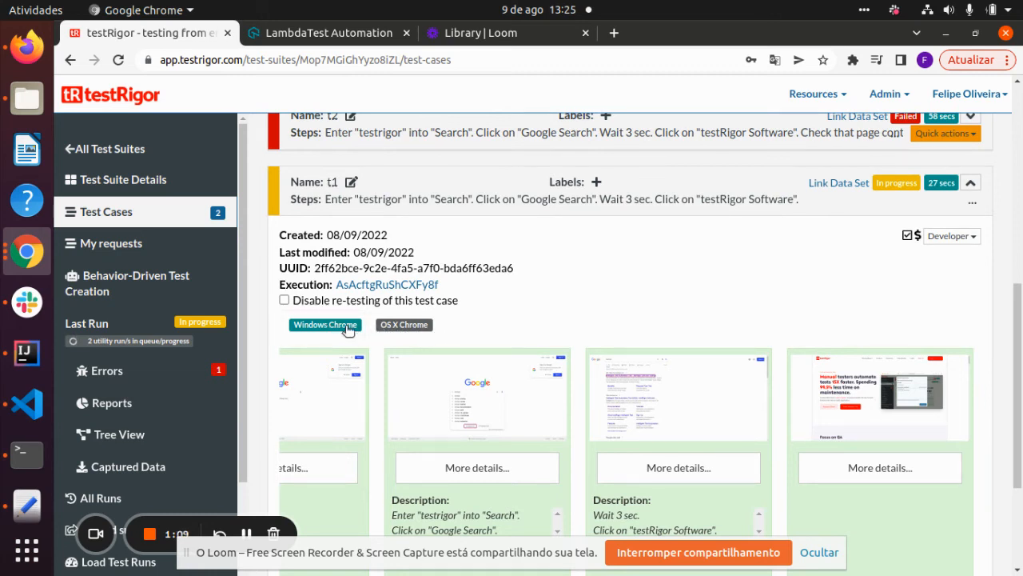
scroll(663, 424, down, 5)
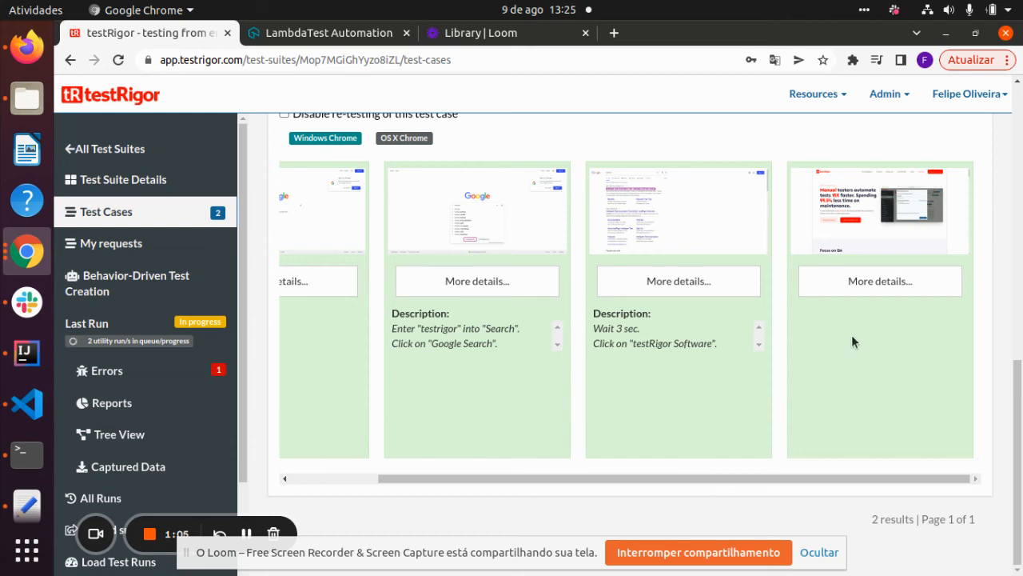
Show the OS X Chrome execution of test case t1 and examine its step screenshots
scroll(760, 372, up, 4)
click(418, 301)
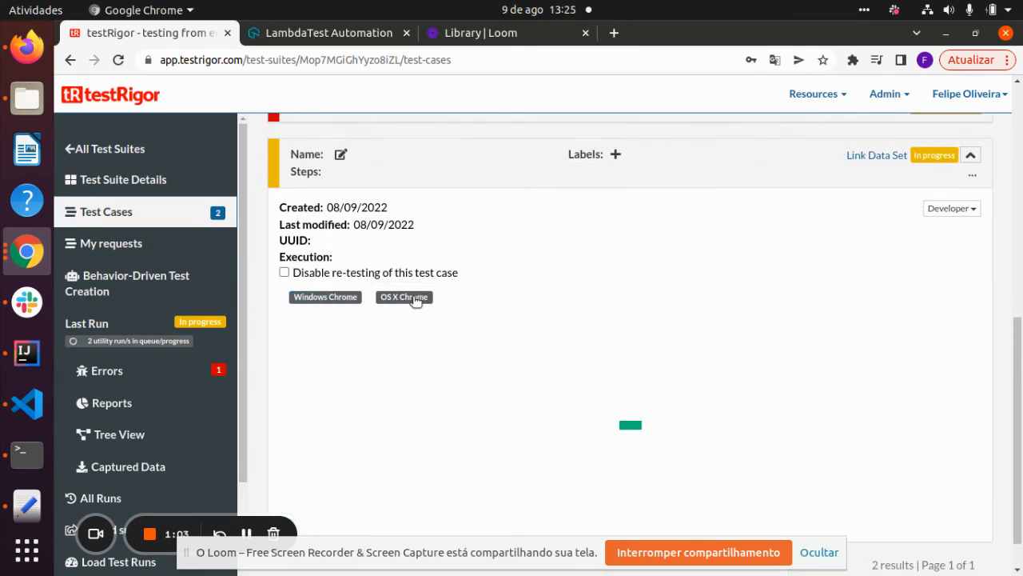
scroll(527, 277, down, 2)
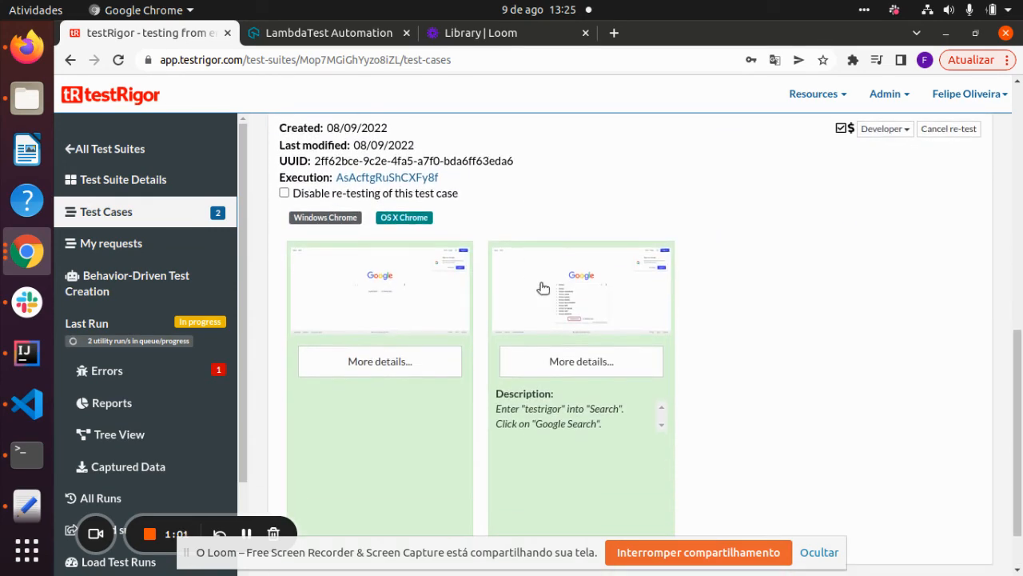
scroll(564, 304, up, 4)
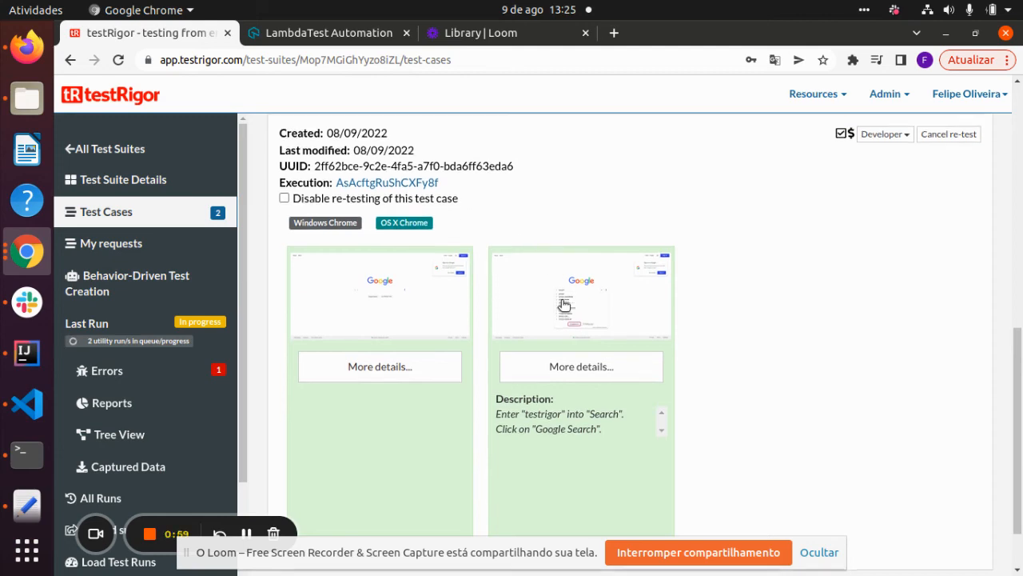
scroll(569, 310, down, 5)
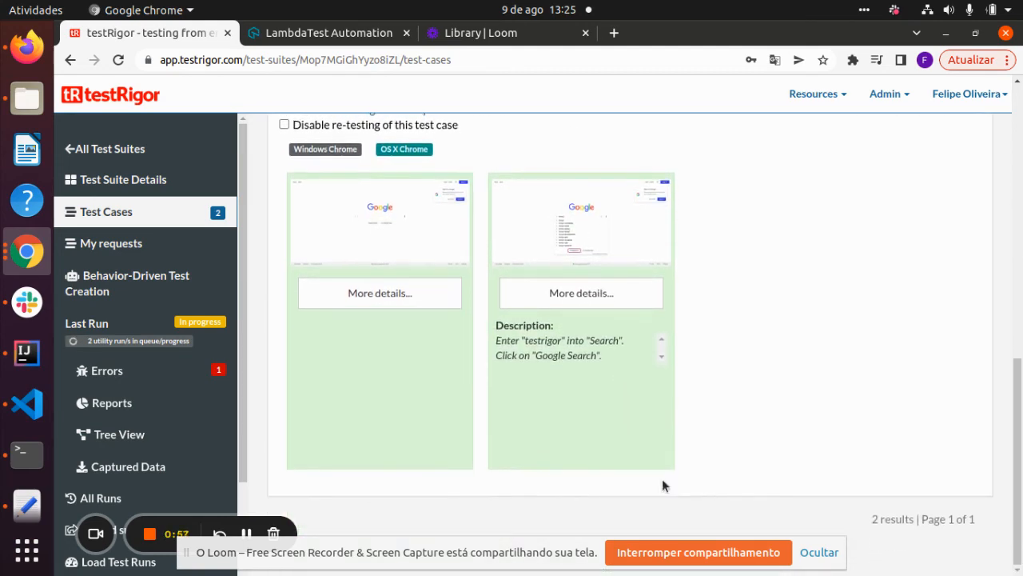
scroll(475, 299, up, 4)
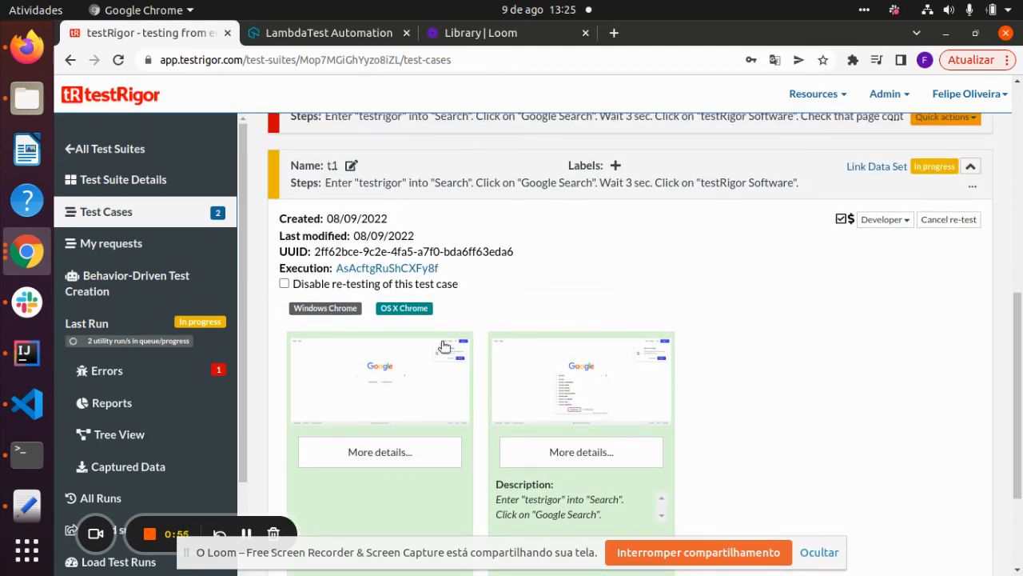
Switch to LambdaTest, review the build's session list and close the access key information
click(304, 34)
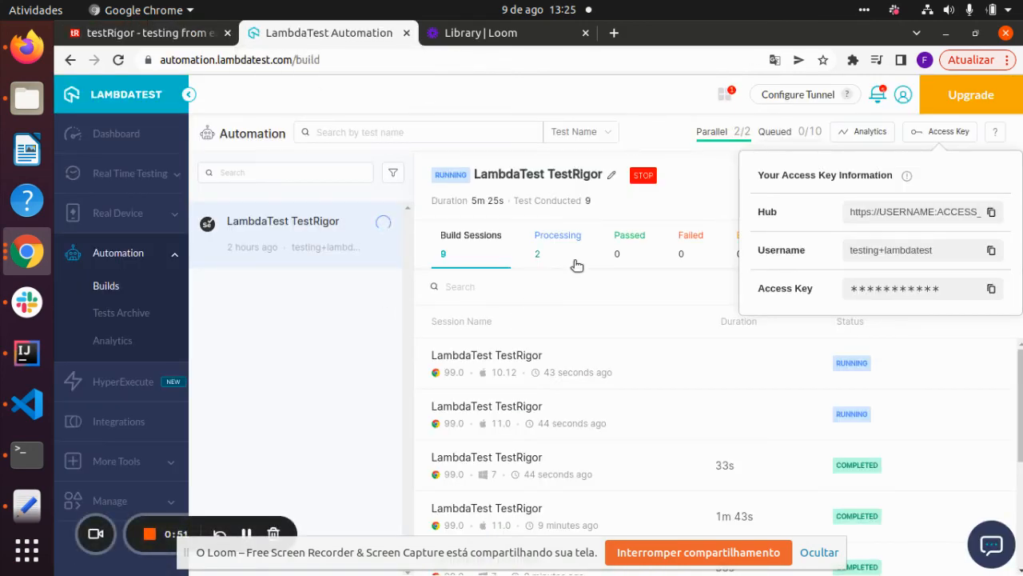
scroll(581, 438, down, 2)
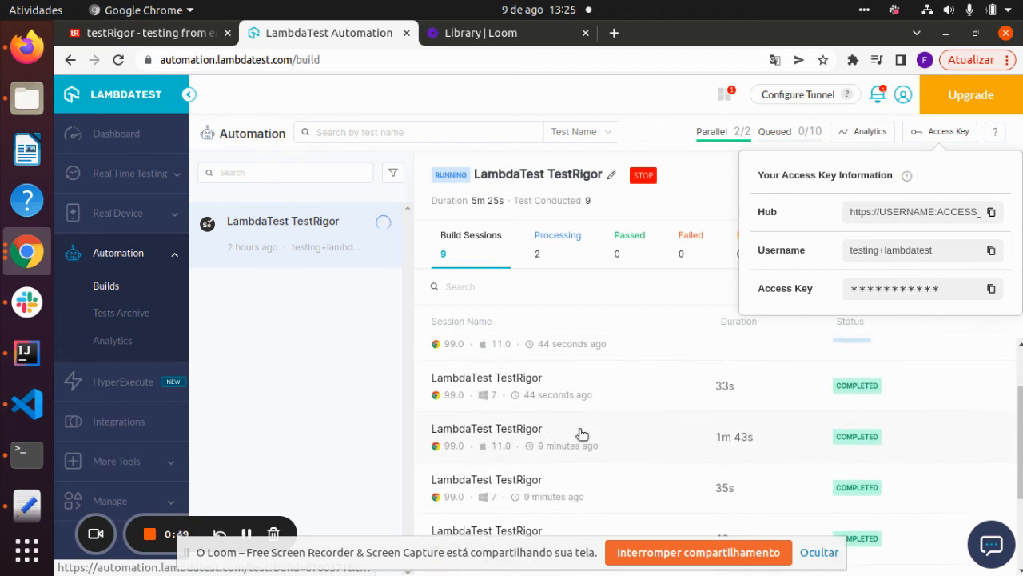
click(937, 136)
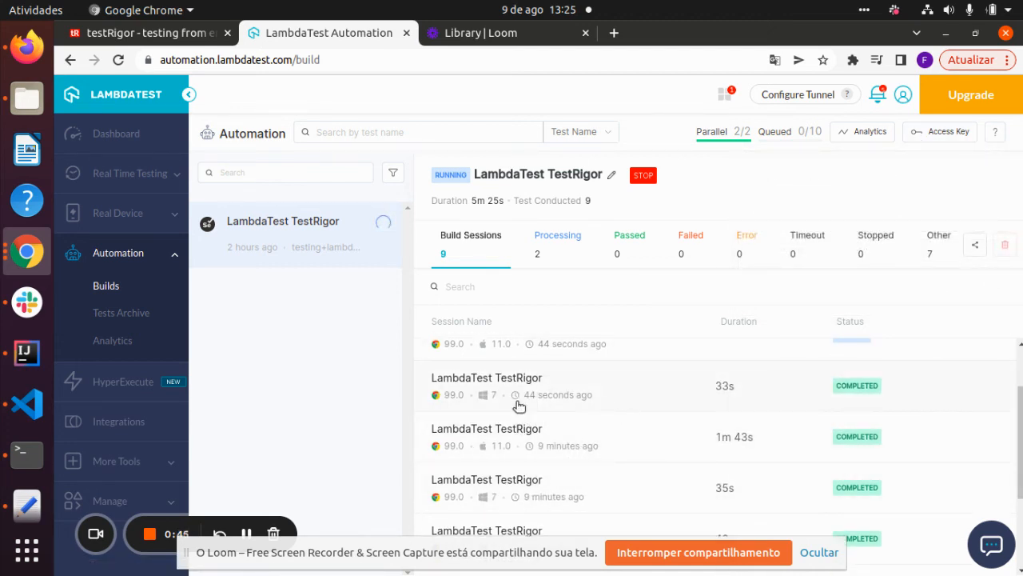
Open the newest completed Windows 7 Chrome 99.0 session and play its video recording
scroll(549, 429, up, 2)
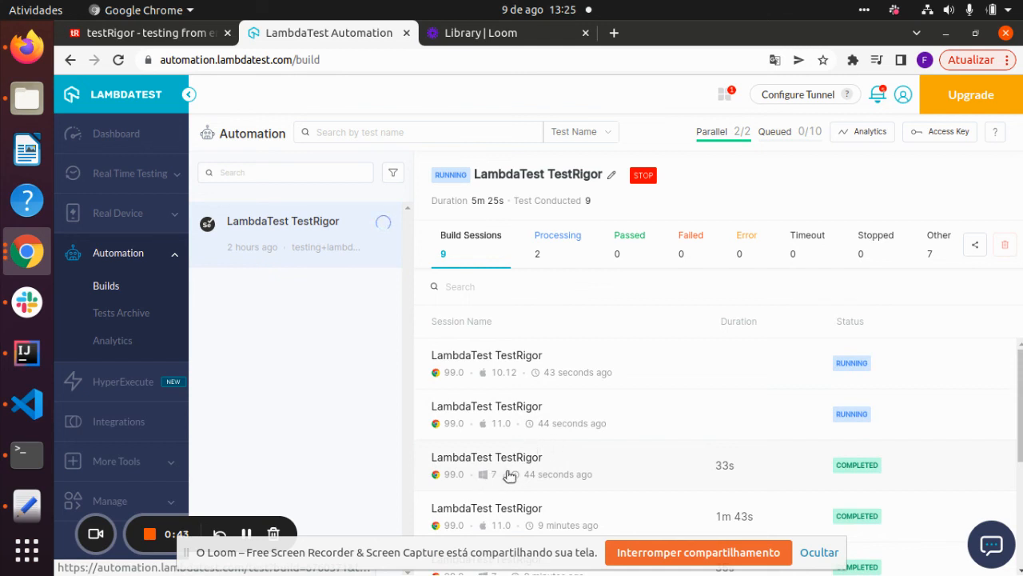
click(578, 461)
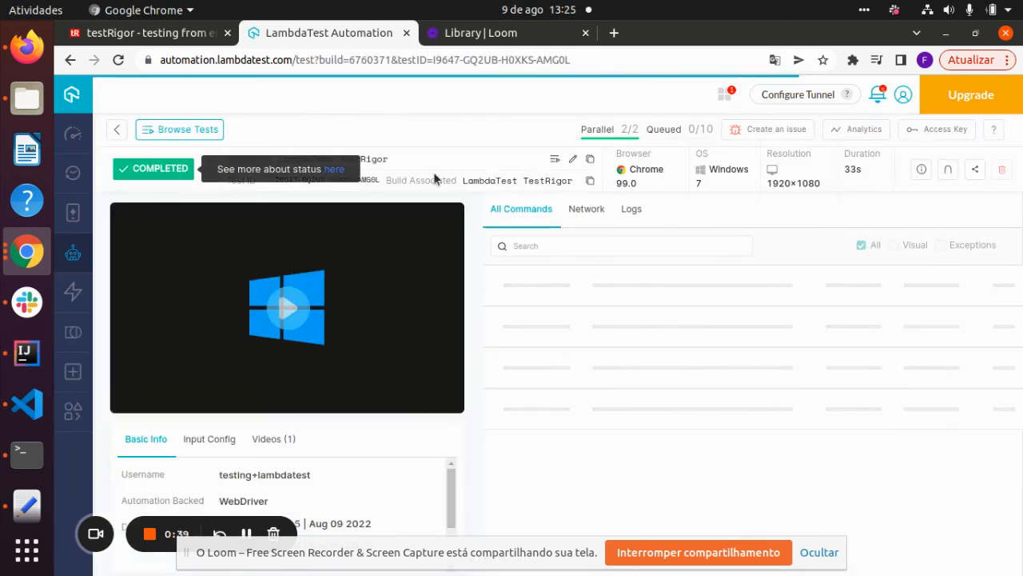
click(287, 311)
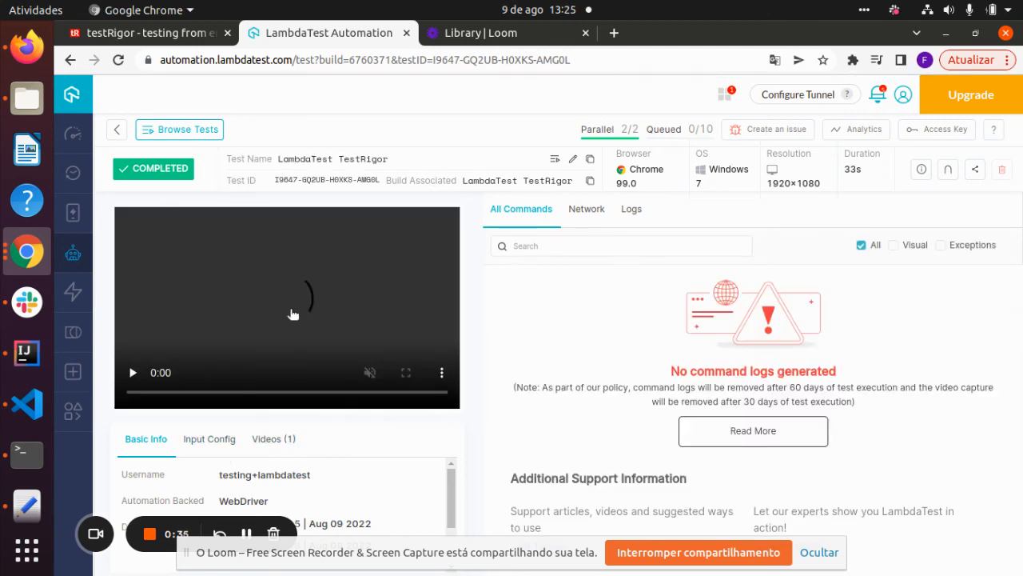